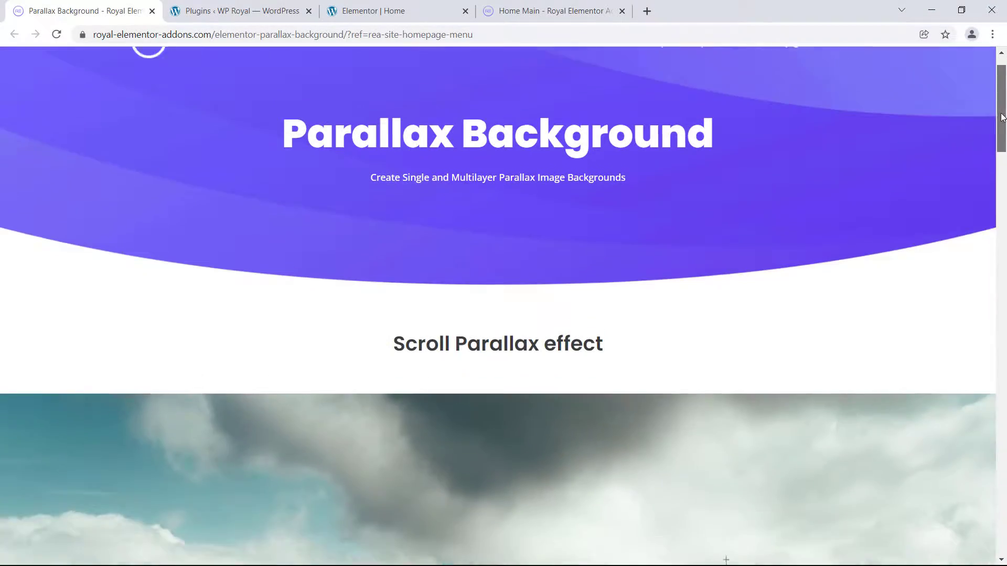
# Confirm Royal Elementor Addons and Royal Elementor Addons Pro are active, then return to the Home page editor
pyautogui.scroll(-10, 996, 167)
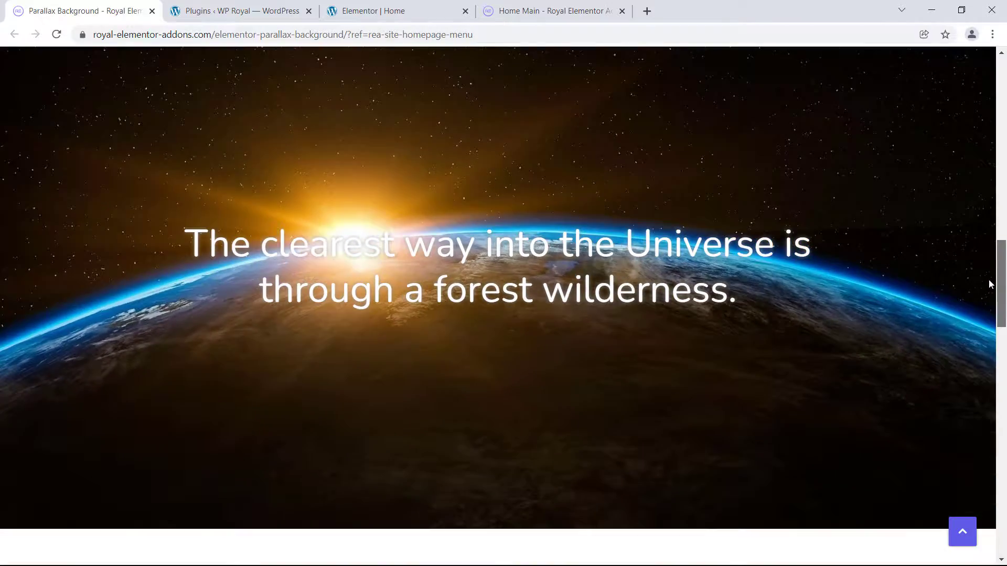
pyautogui.scroll(-15, 988, 321)
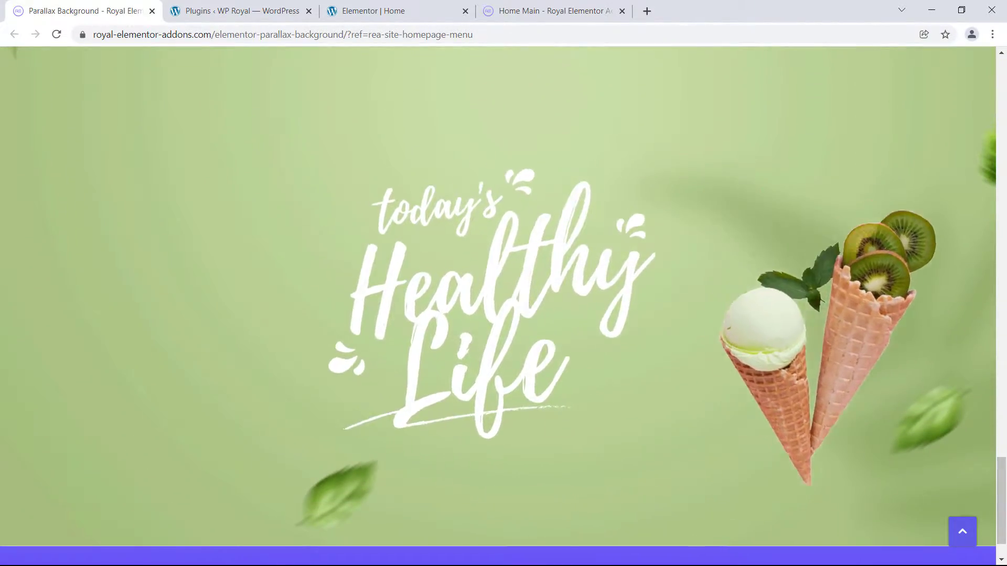
pyautogui.scroll(5, 393, 315)
pyautogui.scroll(20, 360, 193)
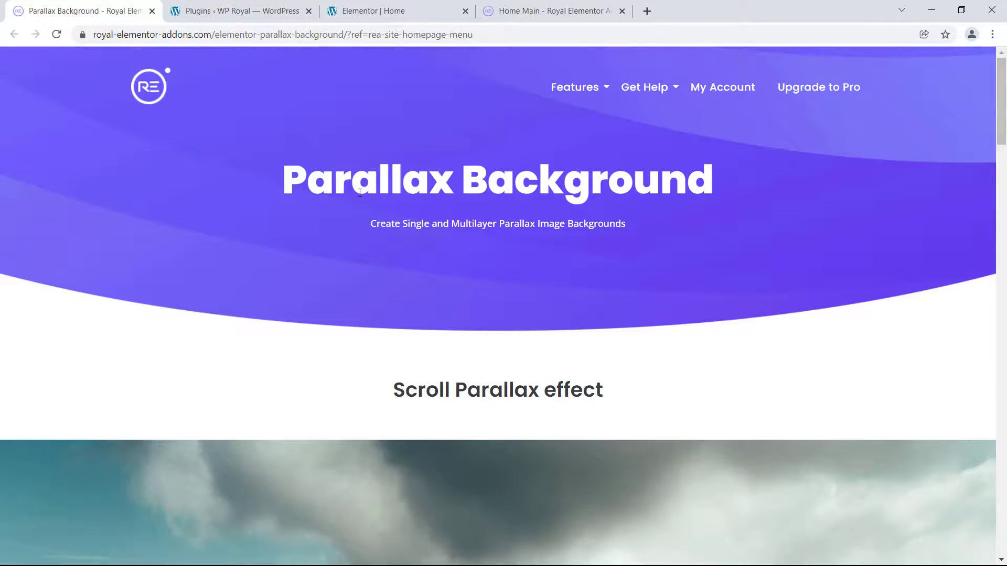
pyautogui.click(232, 15)
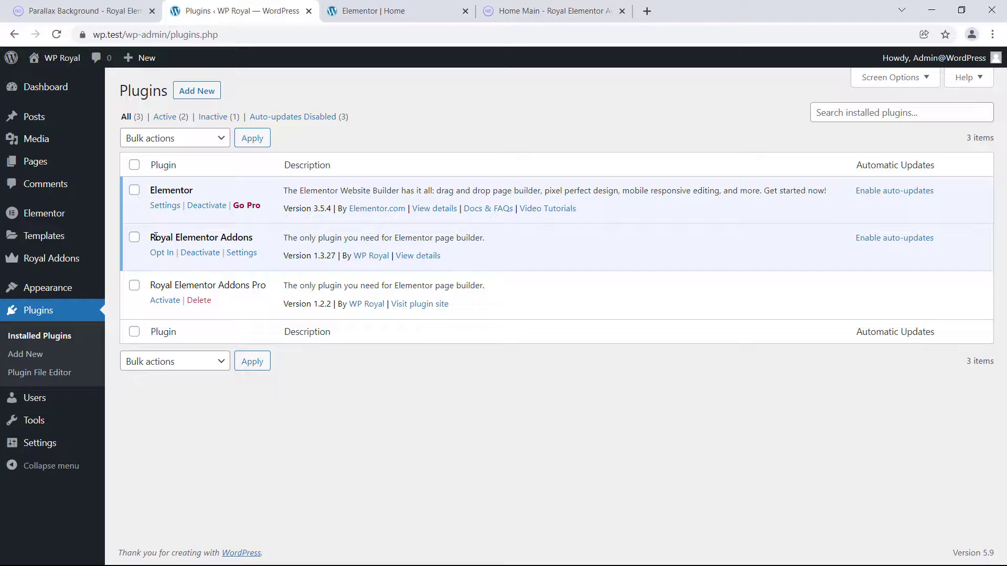
pyautogui.moveTo(151, 238); pyautogui.dragTo(263, 241)
pyautogui.click(265, 240)
pyautogui.moveTo(155, 282); pyautogui.dragTo(277, 284)
pyautogui.click(278, 284)
pyautogui.click(391, 15)
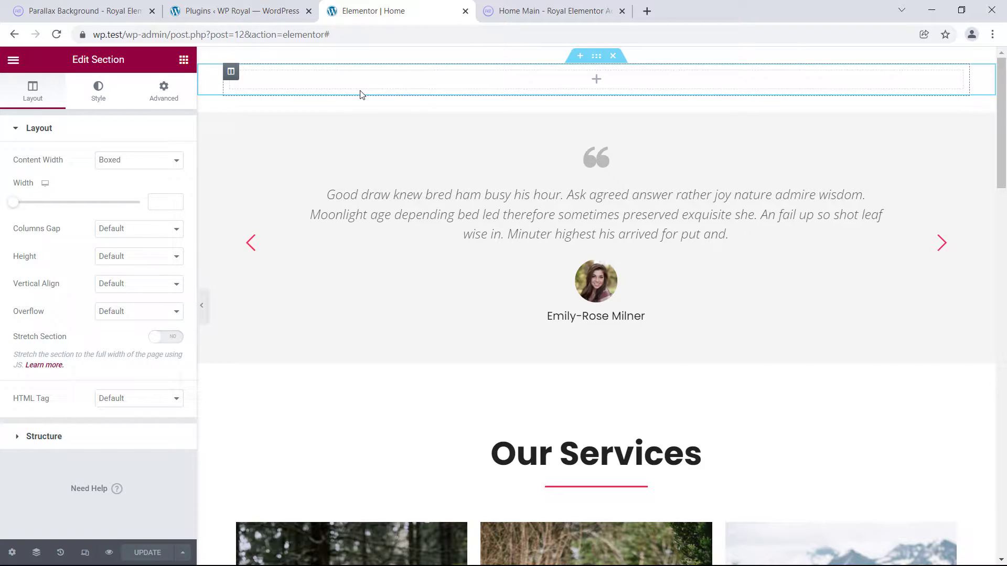
# Set the section's Content Width to Full Width and Minimum Height to 650 px
pyautogui.click(123, 160)
pyautogui.click(121, 181)
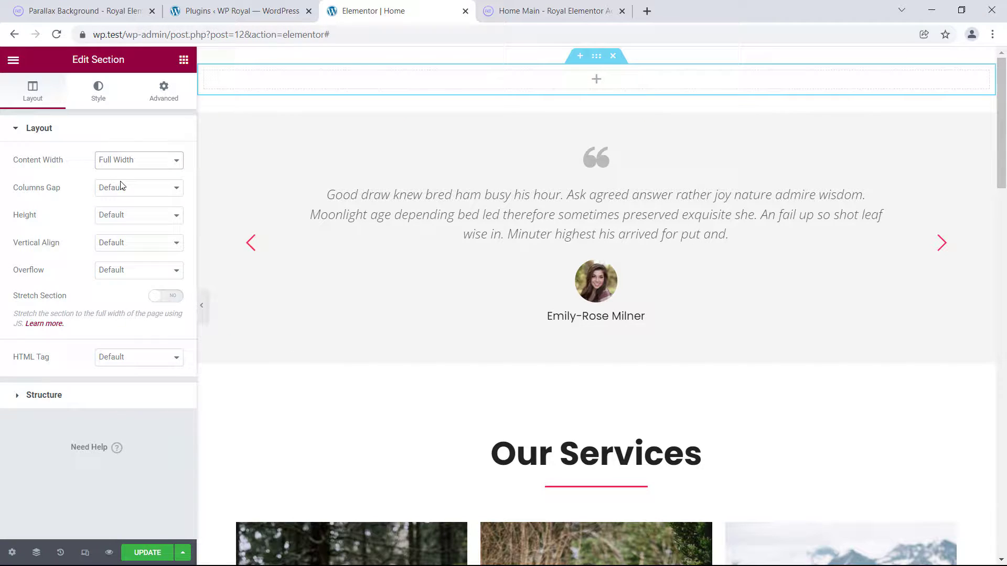
pyautogui.click(113, 210)
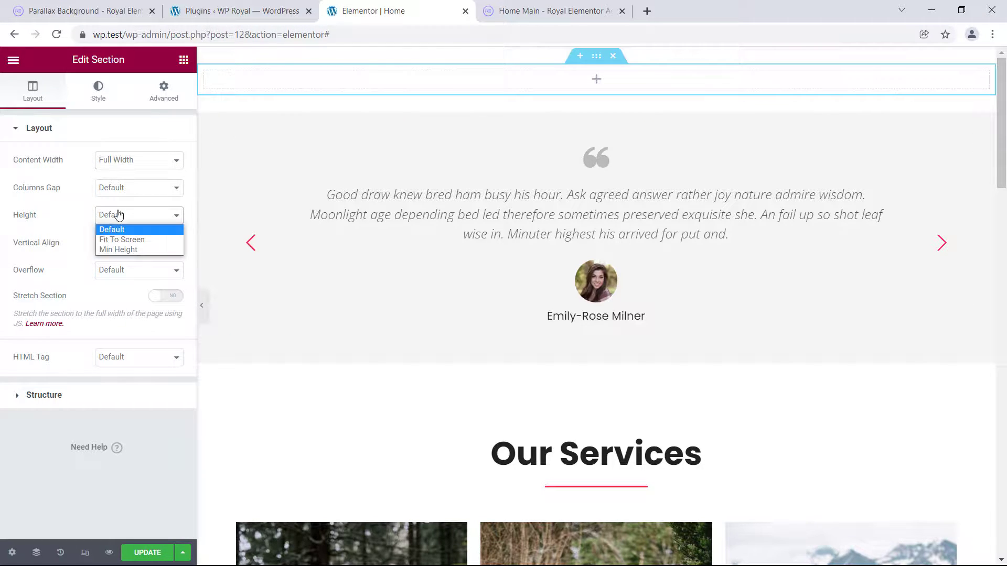
pyautogui.click(118, 250)
pyautogui.click(164, 257)
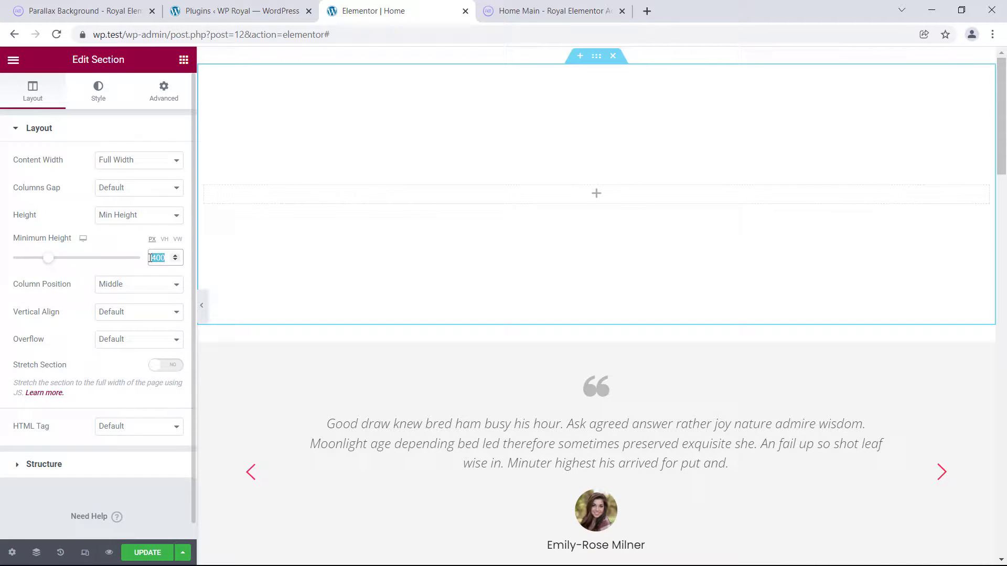
pyautogui.write('650')
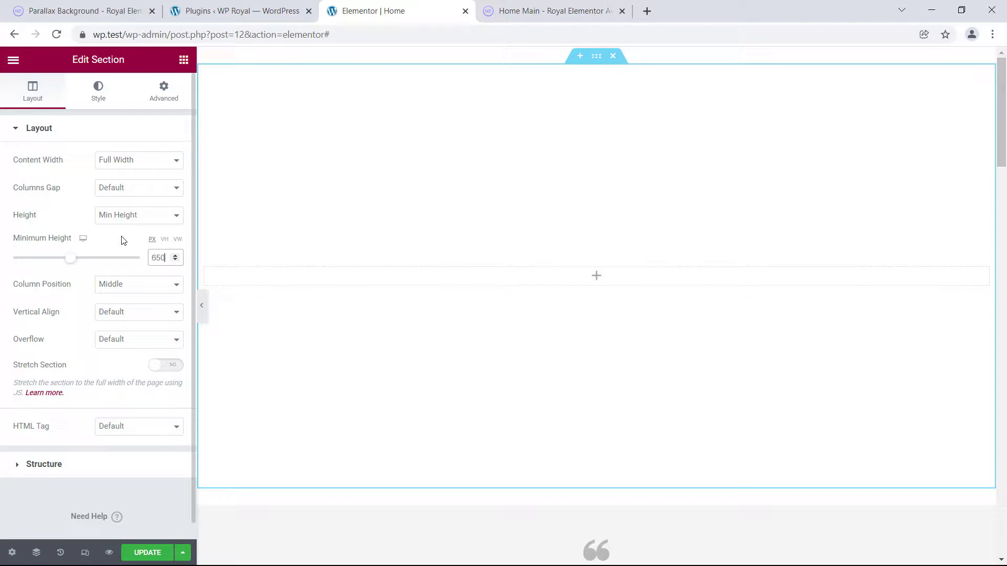
pyautogui.click(123, 241)
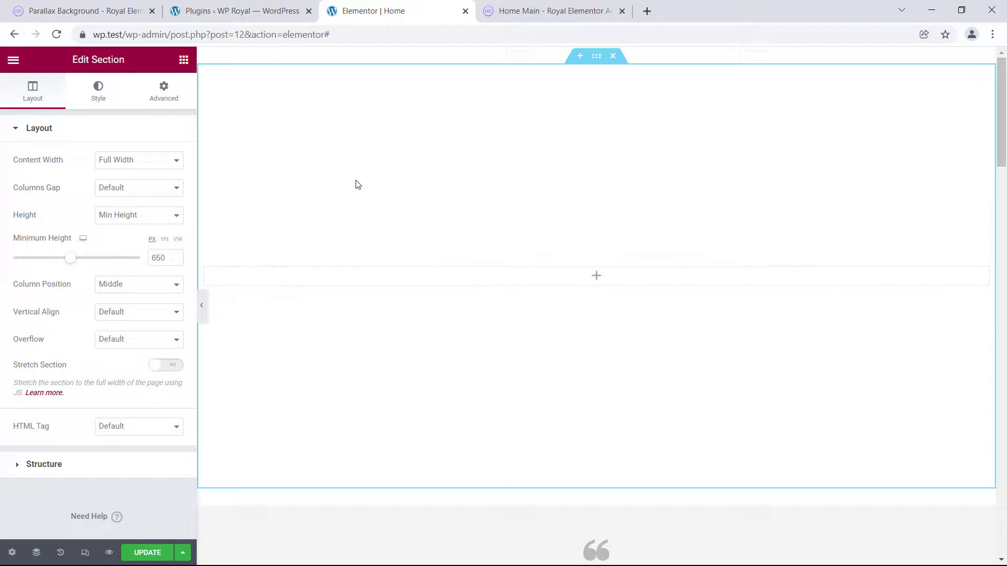
# Enable Royal Addons background parallax with the HotAirBaloon-1.jpg photo and apply the changes
pyautogui.click(97, 93)
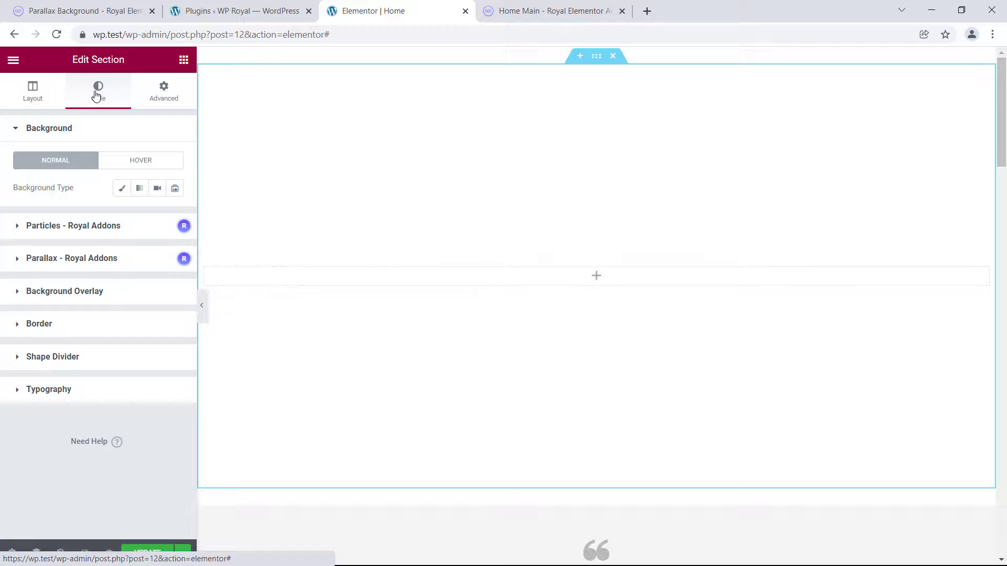
pyautogui.click(66, 260)
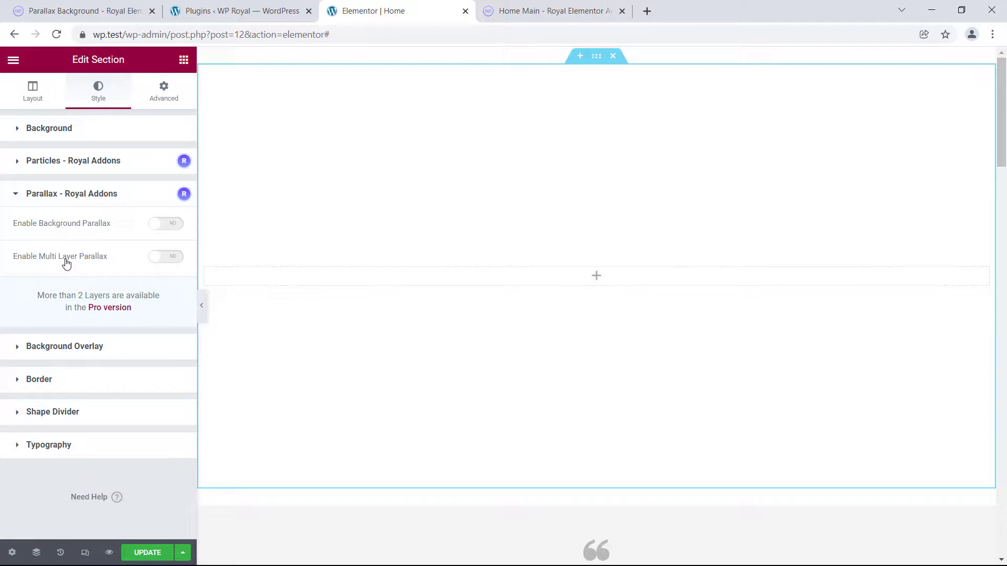
pyautogui.click(172, 229)
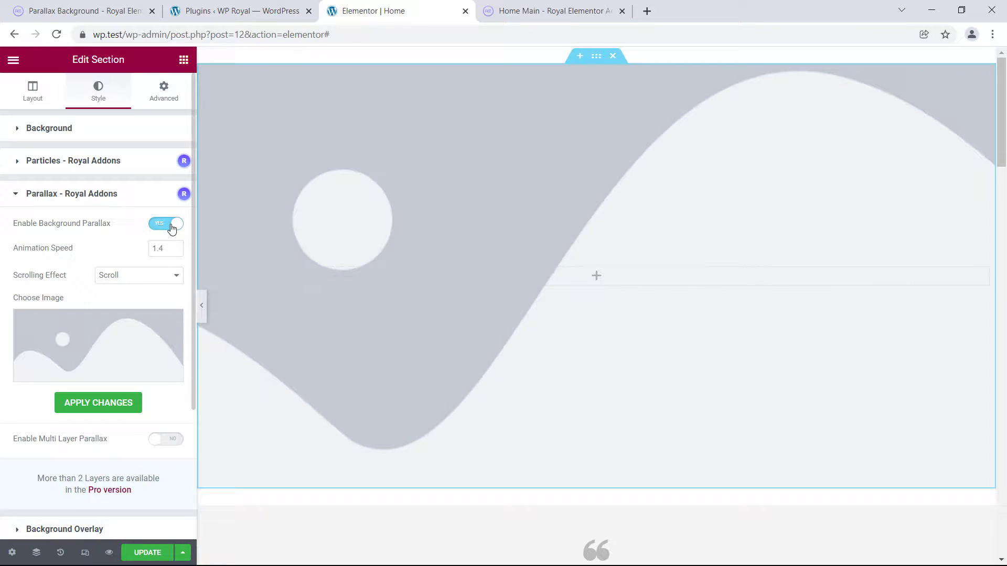
pyautogui.moveTo(96, 376)
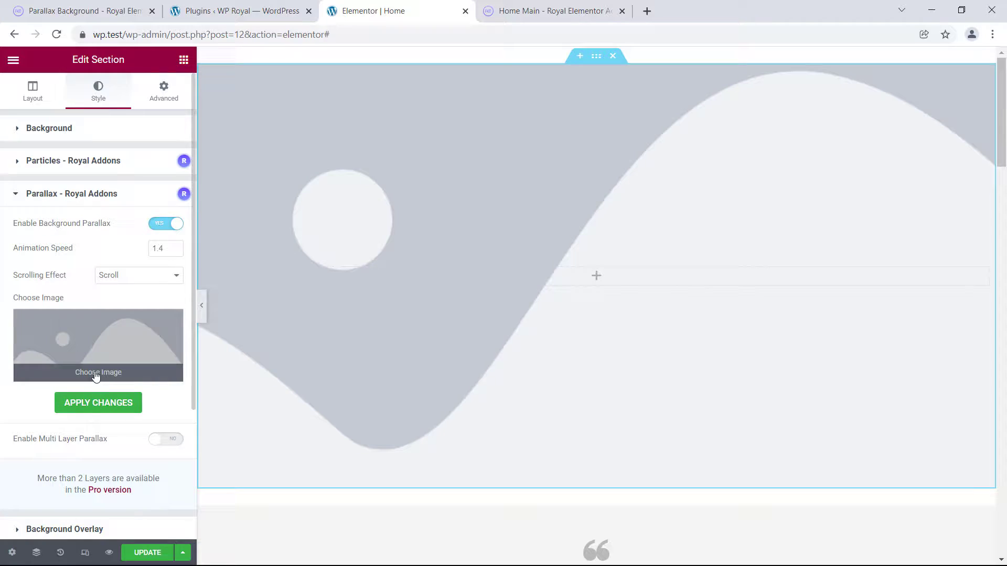
pyautogui.click(99, 372)
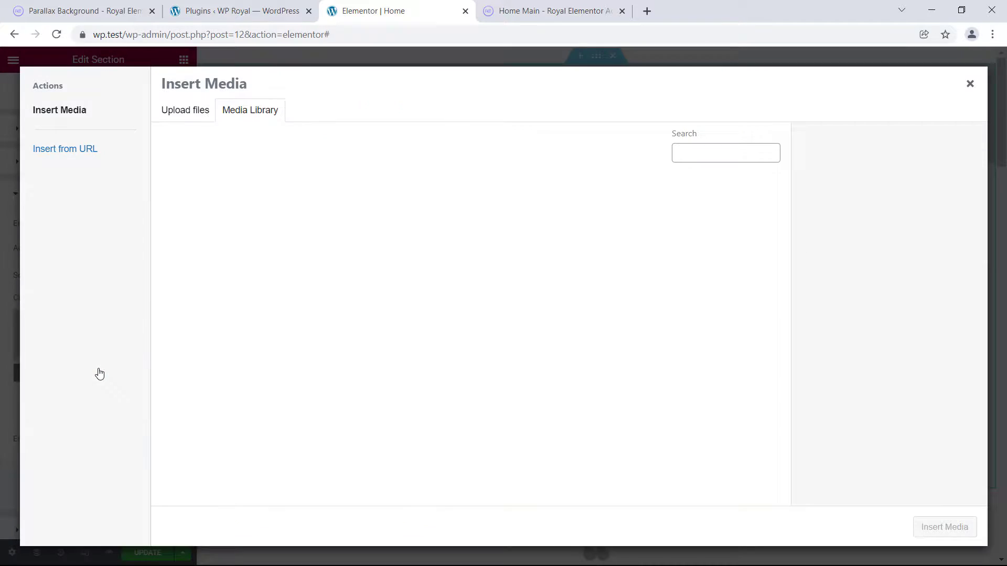
pyautogui.click(503, 227)
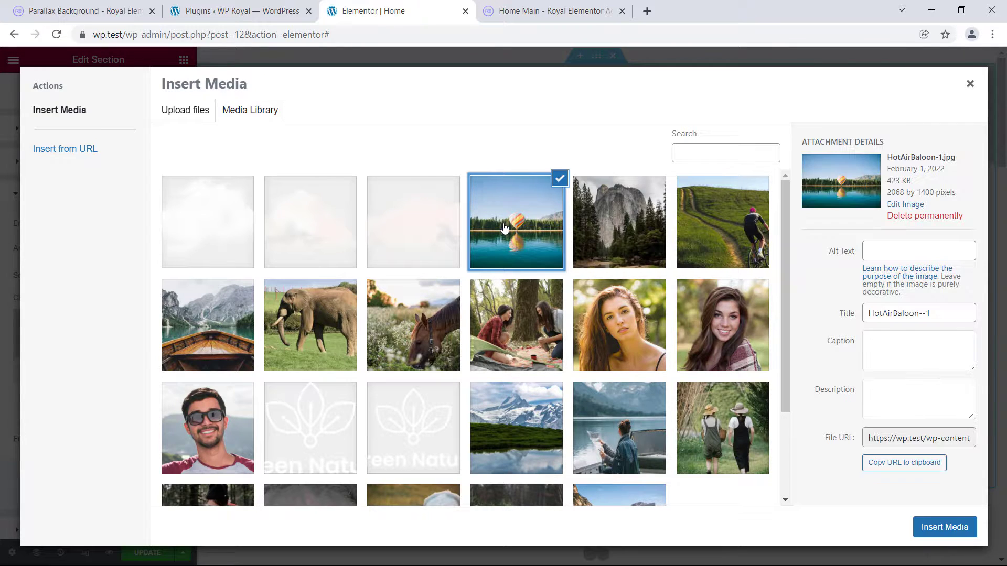
pyautogui.click(941, 528)
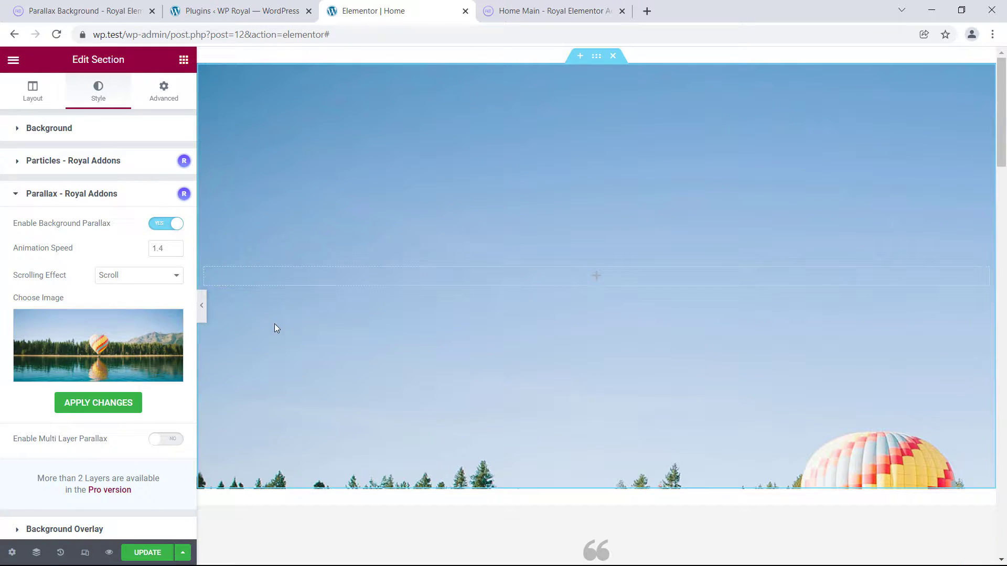
pyautogui.click(92, 404)
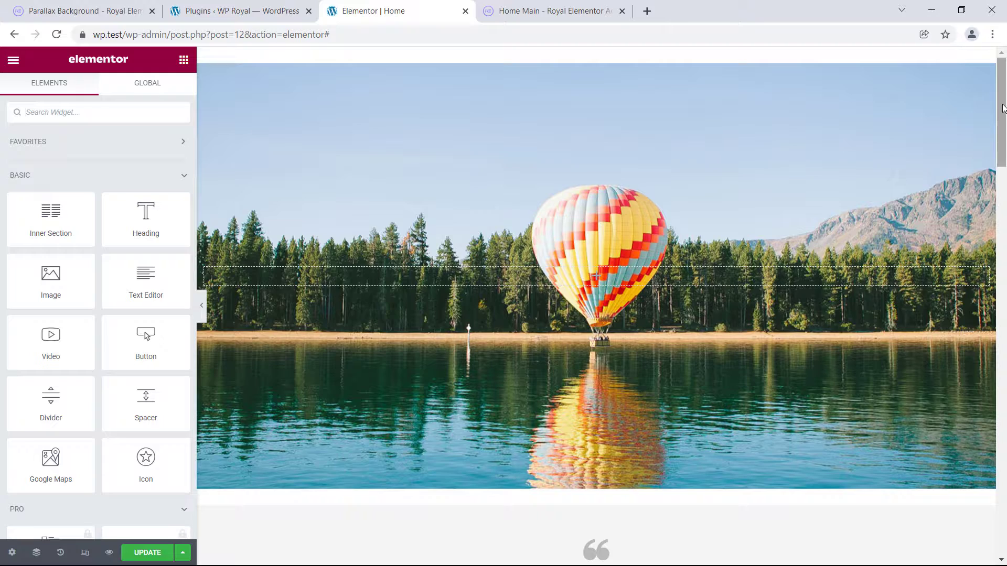
# Add a centred XXL heading reading 'Best Travel Destination' to the balloon section
pyautogui.moveTo(1002, 107)
pyautogui.mouseDown()
pyautogui.moveTo(1001, 157)
pyautogui.moveTo(1002, 97)
pyautogui.mouseUp()
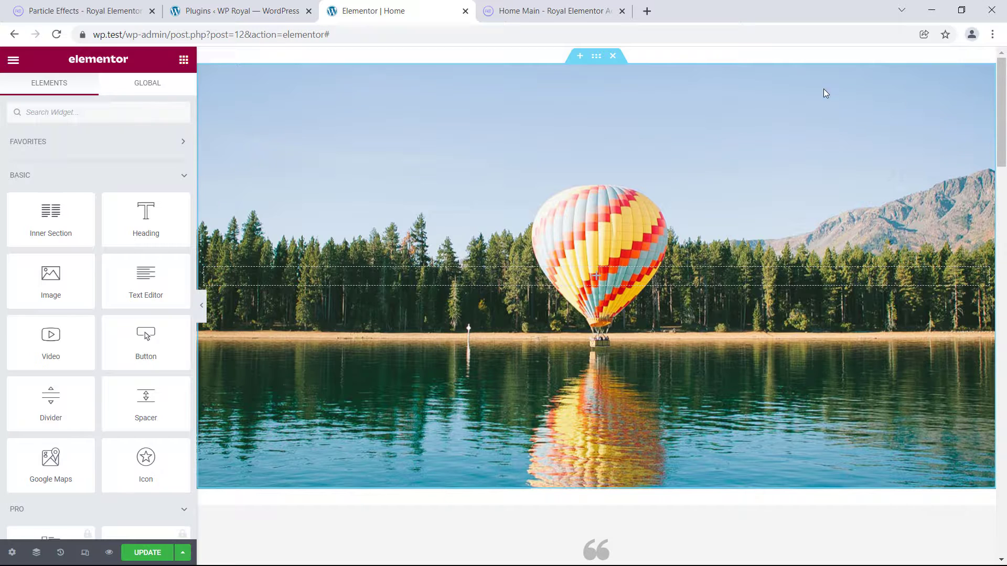
pyautogui.moveTo(186, 215); pyautogui.dragTo(482, 269)
pyautogui.moveTo(124, 175); pyautogui.dragTo(19, 174)
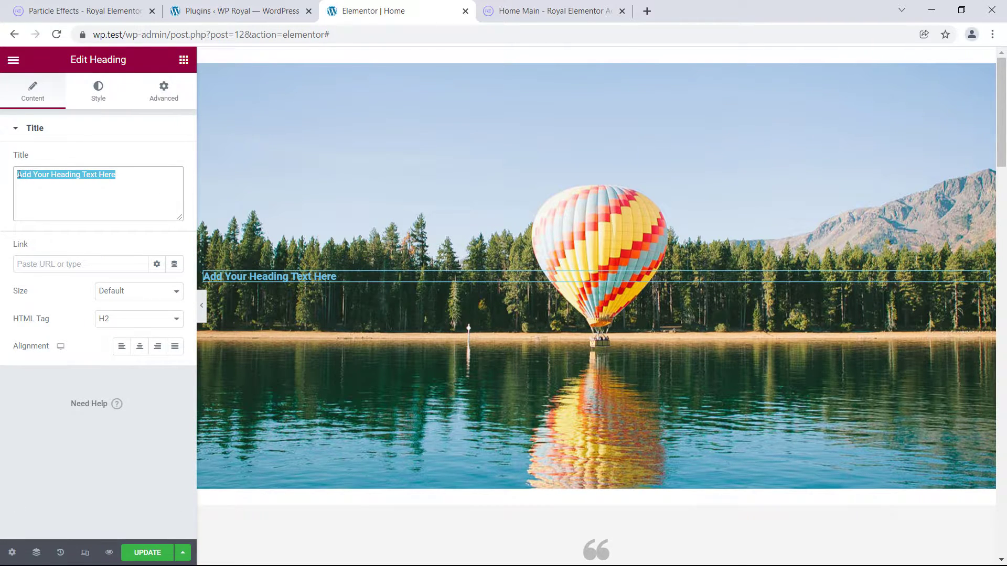
pyautogui.write('Best Travel Destination')
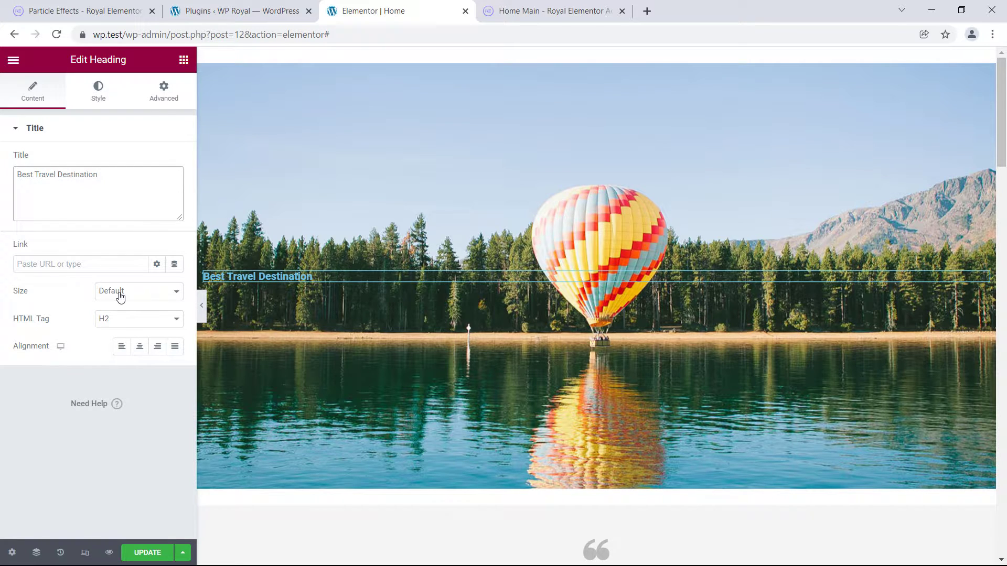
pyautogui.click(120, 297)
pyautogui.click(111, 357)
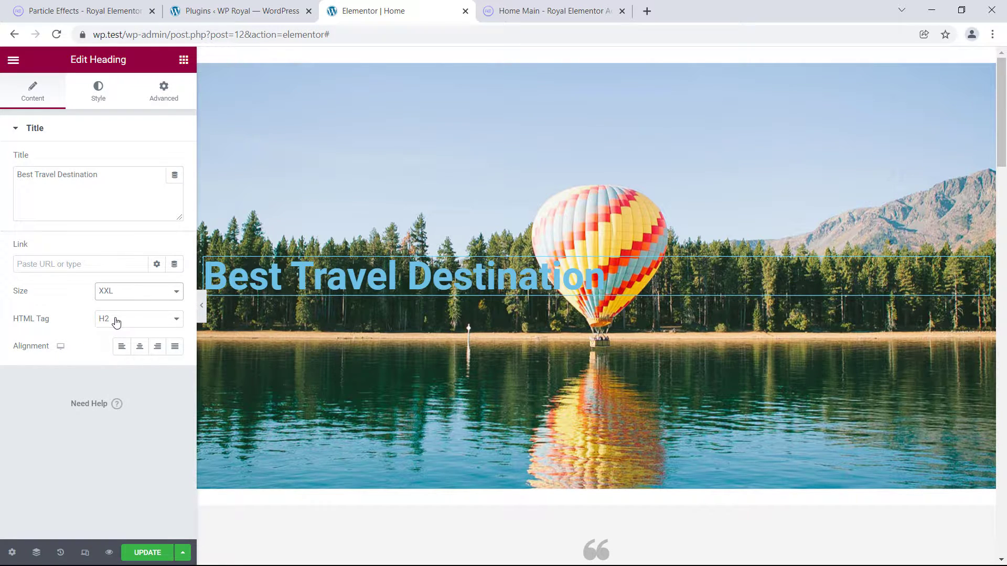
pyautogui.click(140, 346)
# Make the heading text white and give it an opaque black text shadow
pyautogui.click(98, 94)
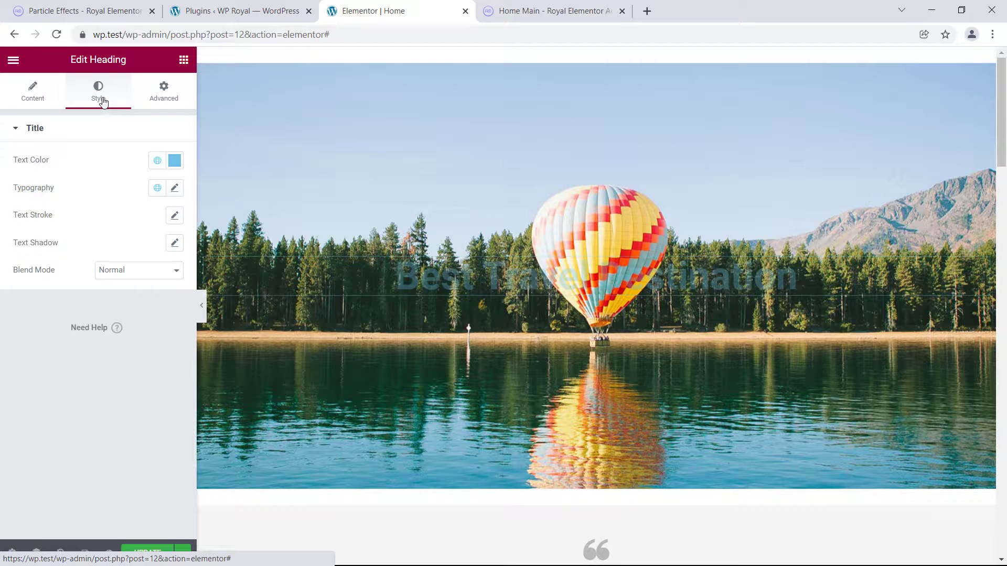
pyautogui.click(171, 160)
pyautogui.moveTo(46, 221); pyautogui.dragTo(21, 208)
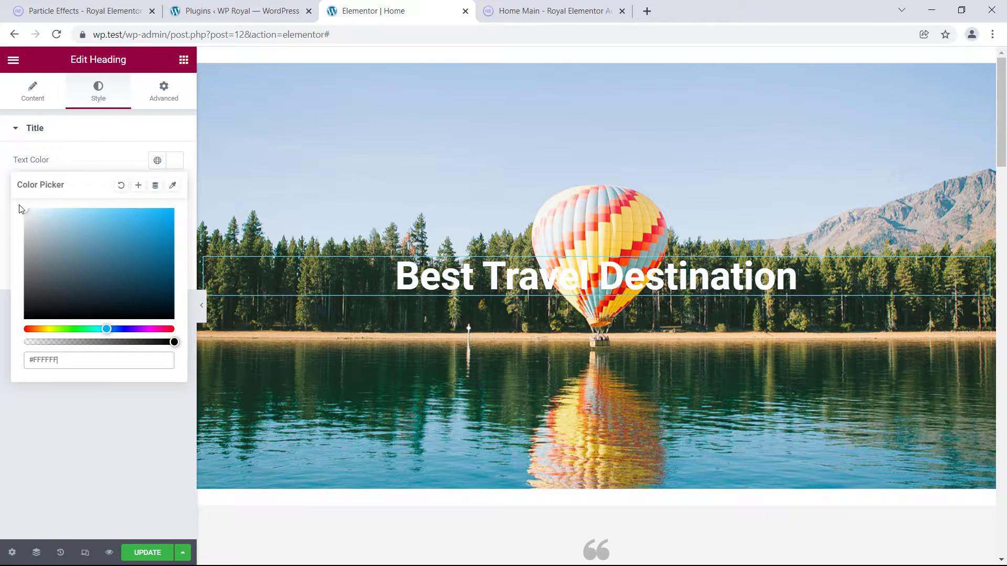
pyautogui.click(97, 157)
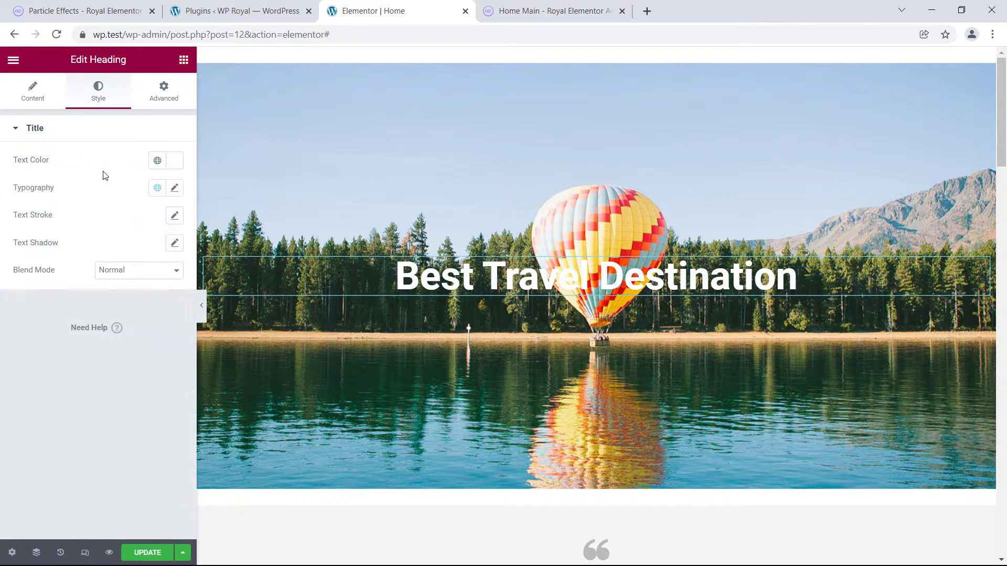
pyautogui.click(174, 243)
pyautogui.click(164, 278)
pyautogui.moveTo(149, 459); pyautogui.dragTo(255, 466)
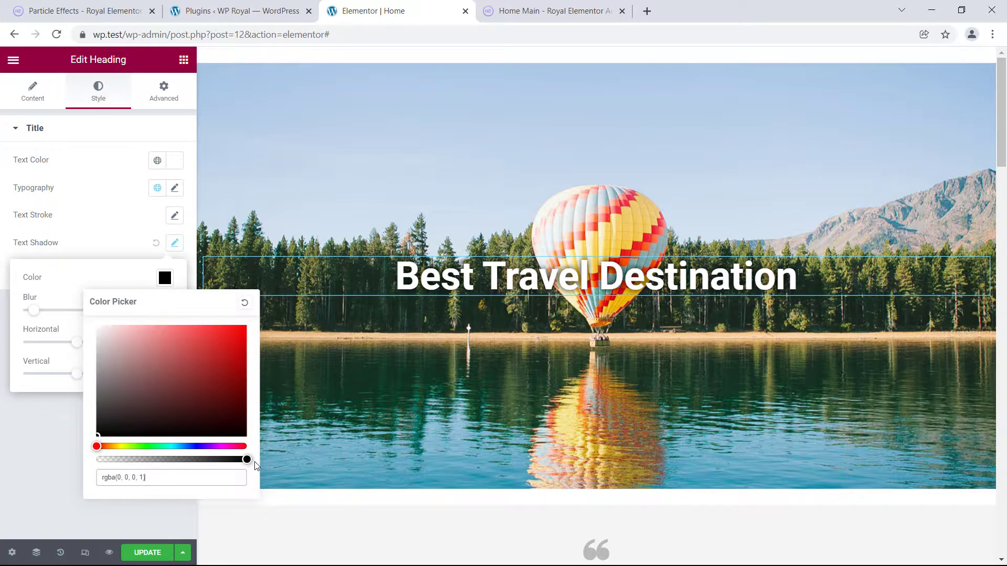
pyautogui.click(62, 398)
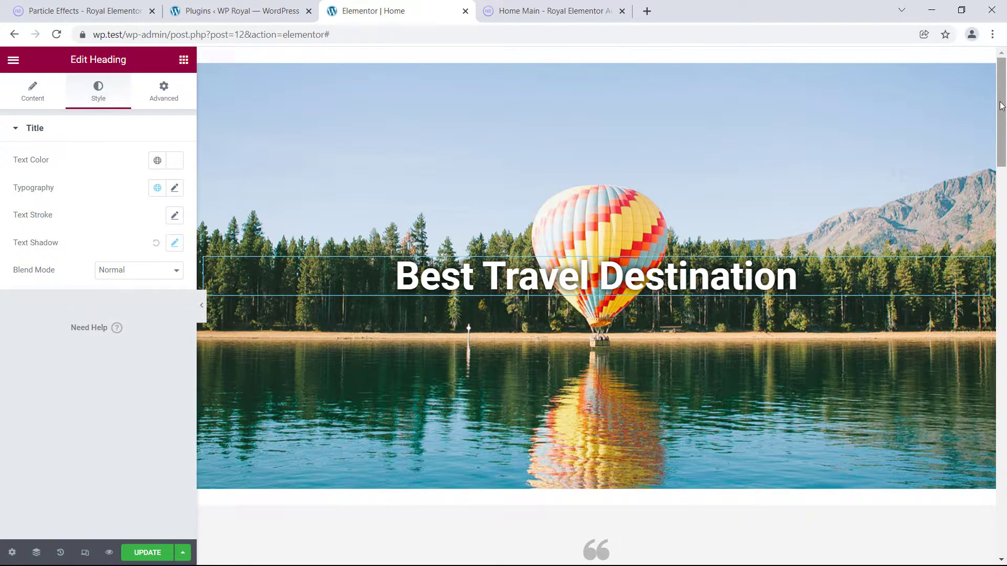
pyautogui.moveTo(1001, 106)
pyautogui.mouseDown()
pyautogui.moveTo(1000, 147)
pyautogui.moveTo(1000, 95)
pyautogui.mouseUp()
pyautogui.scroll(-4, 929, 119)
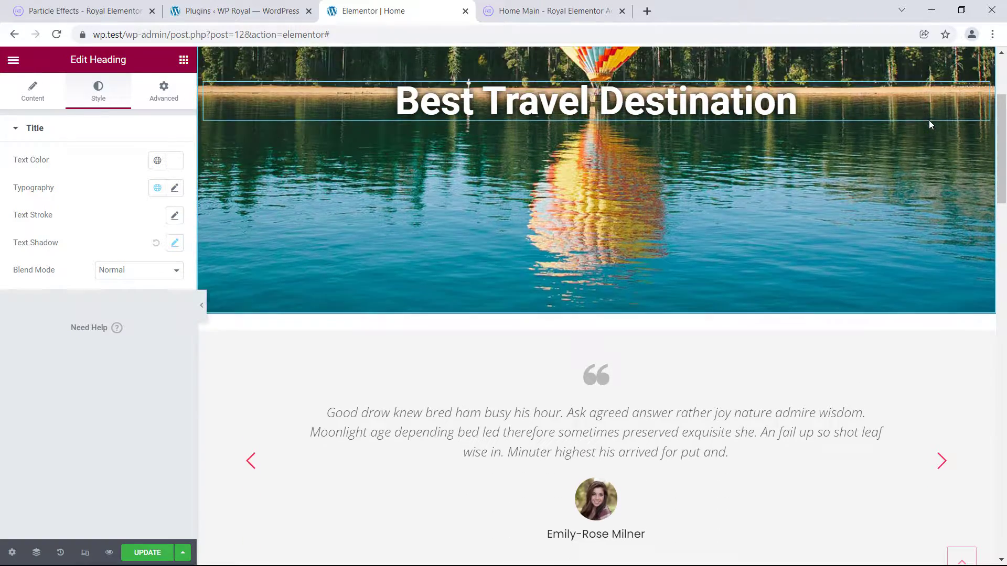
pyautogui.scroll(4, 929, 120)
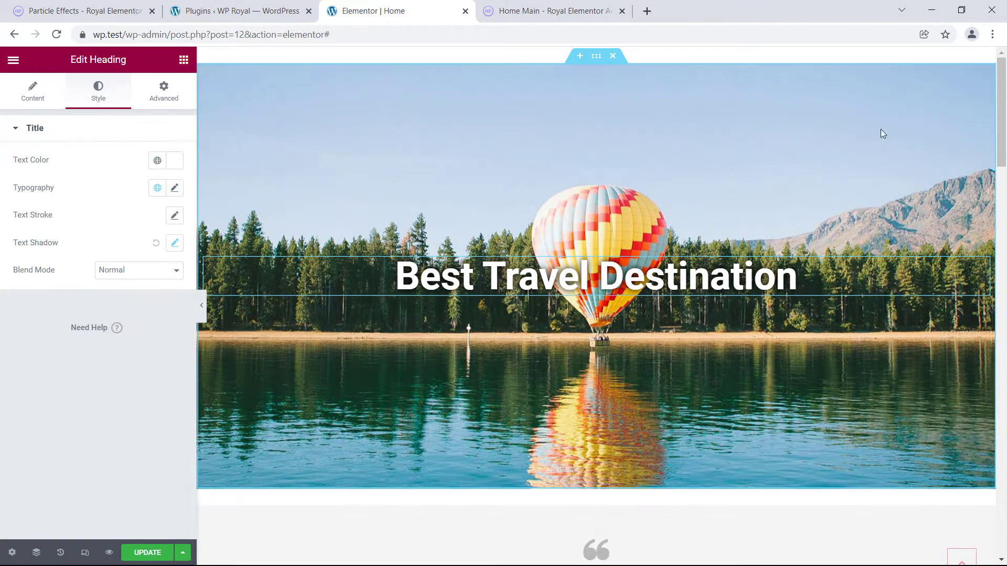
# Set the balloon parallax Scrolling Effect to Zoom with Animation Speed 2.0 and apply
pyautogui.click(596, 56)
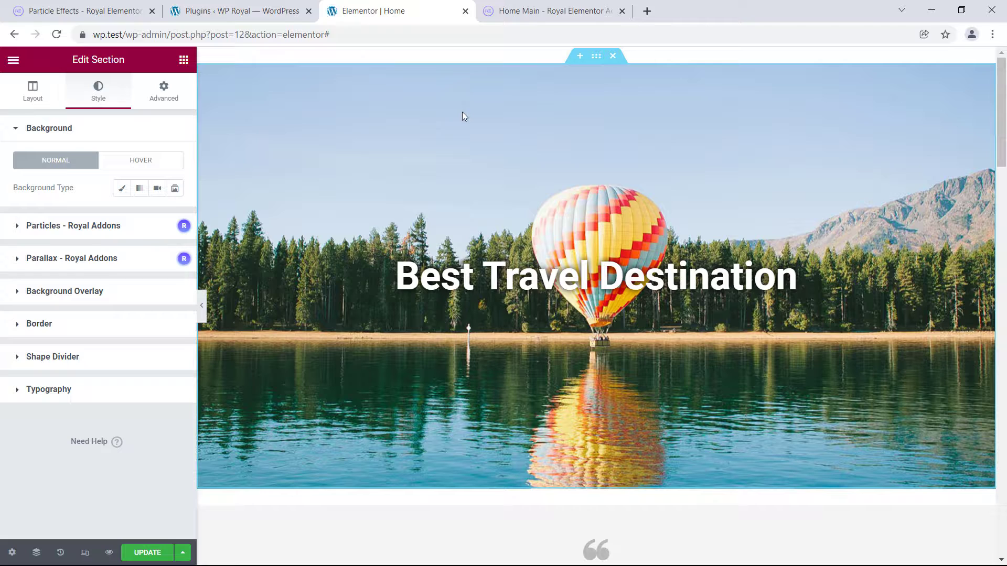
pyautogui.click(64, 260)
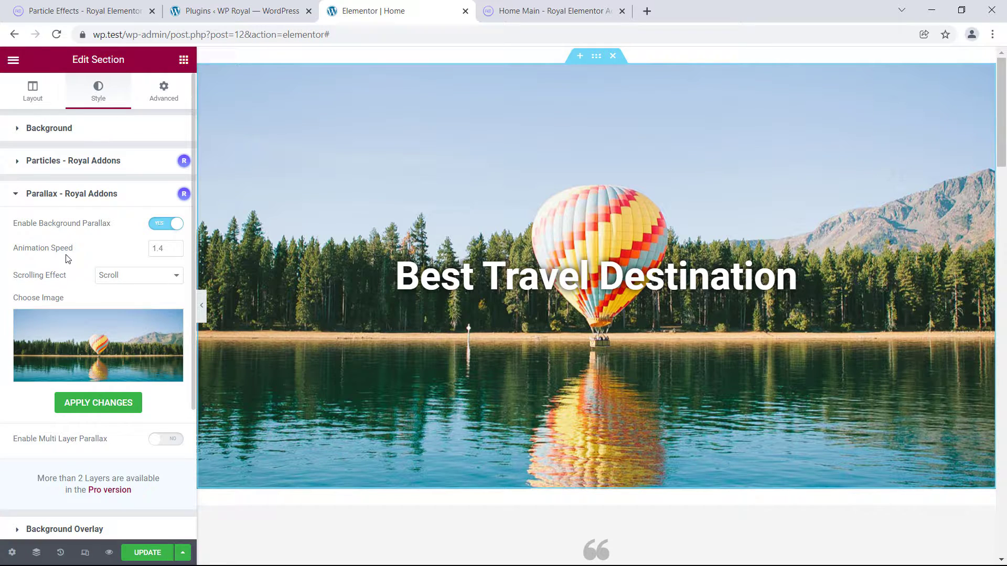
pyautogui.click(117, 278)
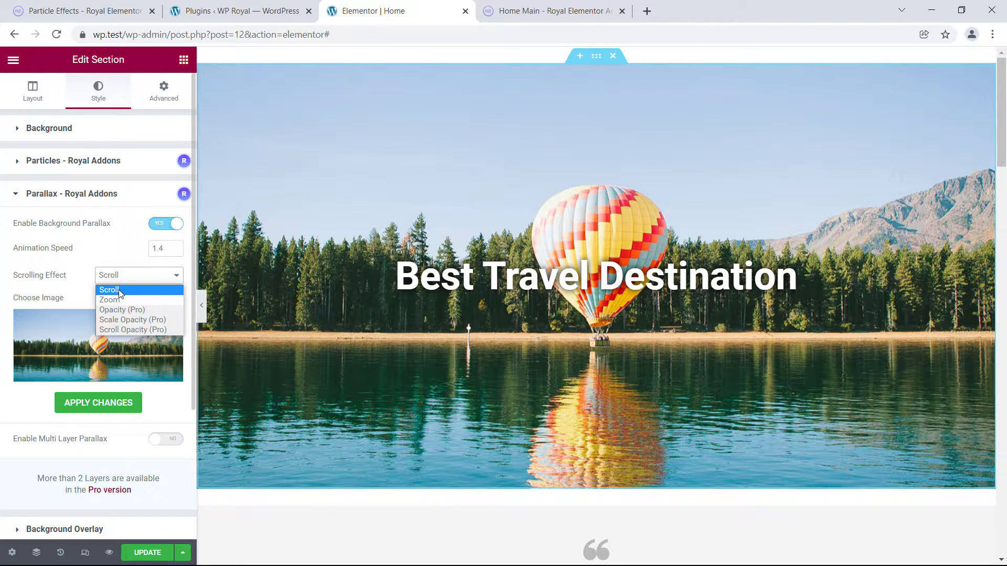
pyautogui.moveTo(16, 276); pyautogui.dragTo(73, 278)
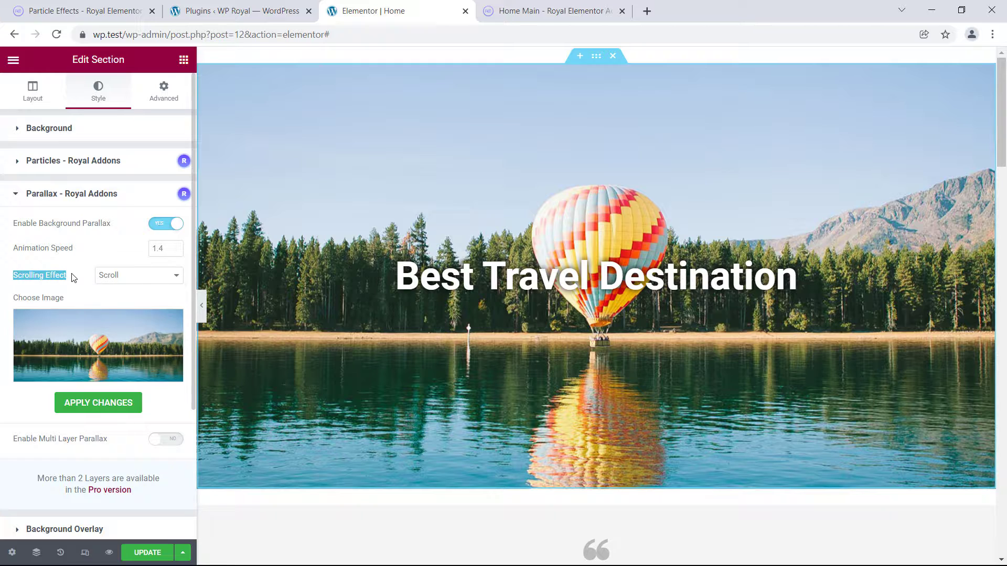
pyautogui.click(121, 279)
pyautogui.click(121, 298)
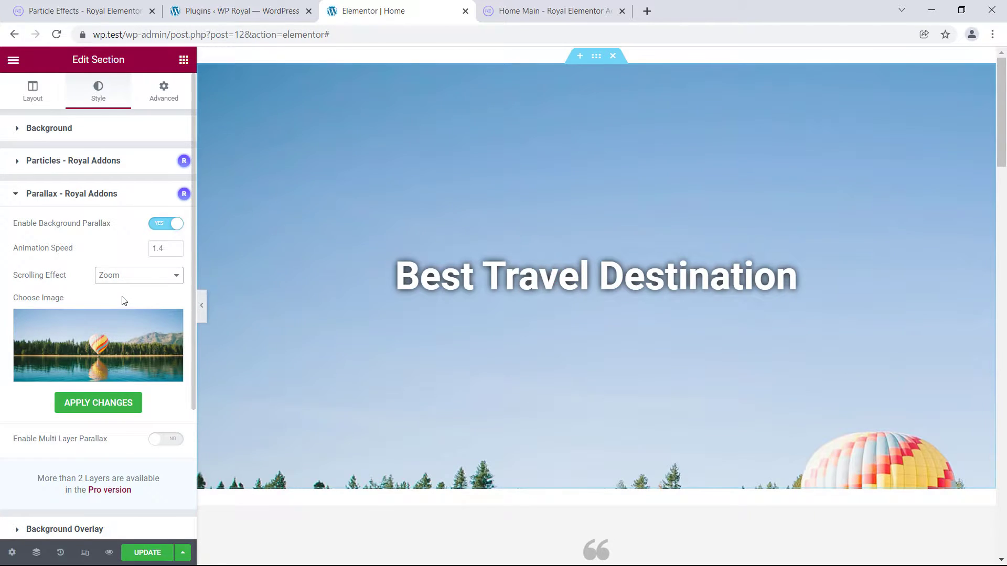
pyautogui.click(124, 275)
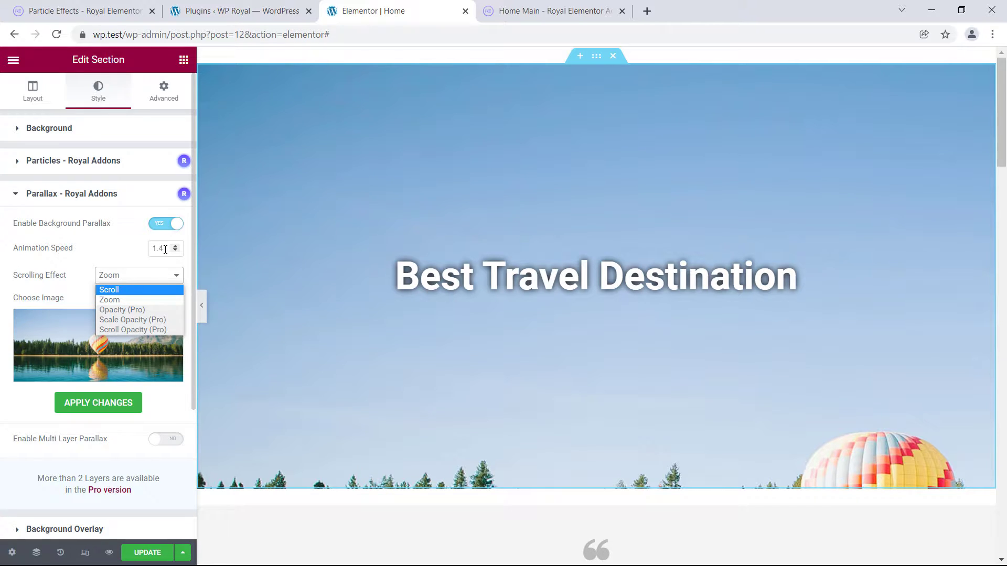
pyautogui.moveTo(165, 250); pyautogui.dragTo(151, 249)
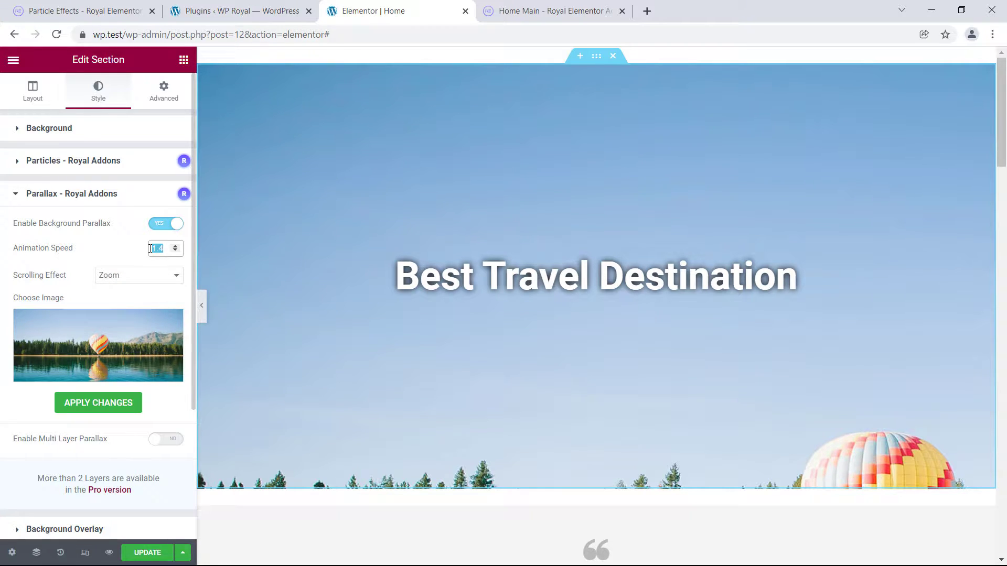
pyautogui.write('2.0')
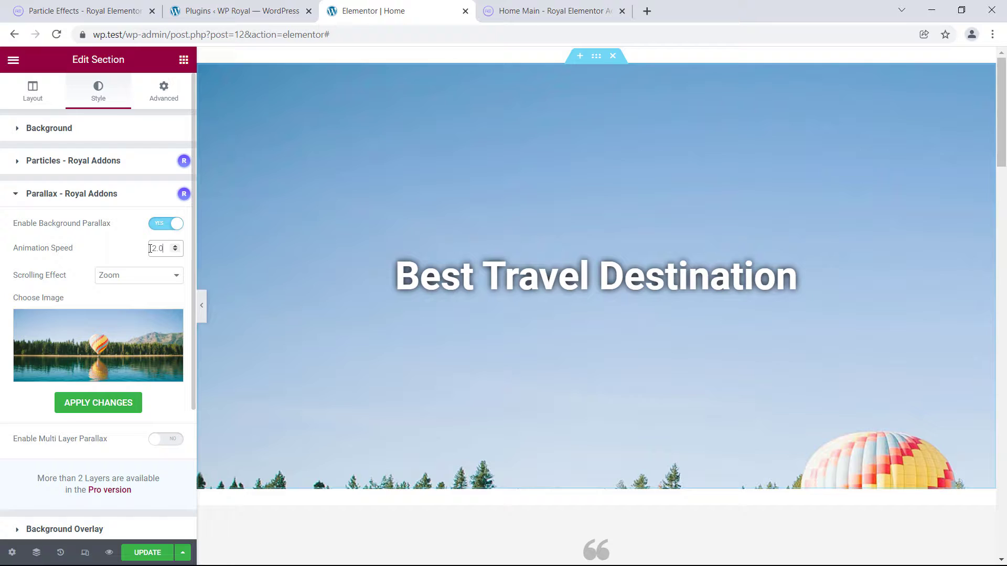
pyautogui.click(89, 406)
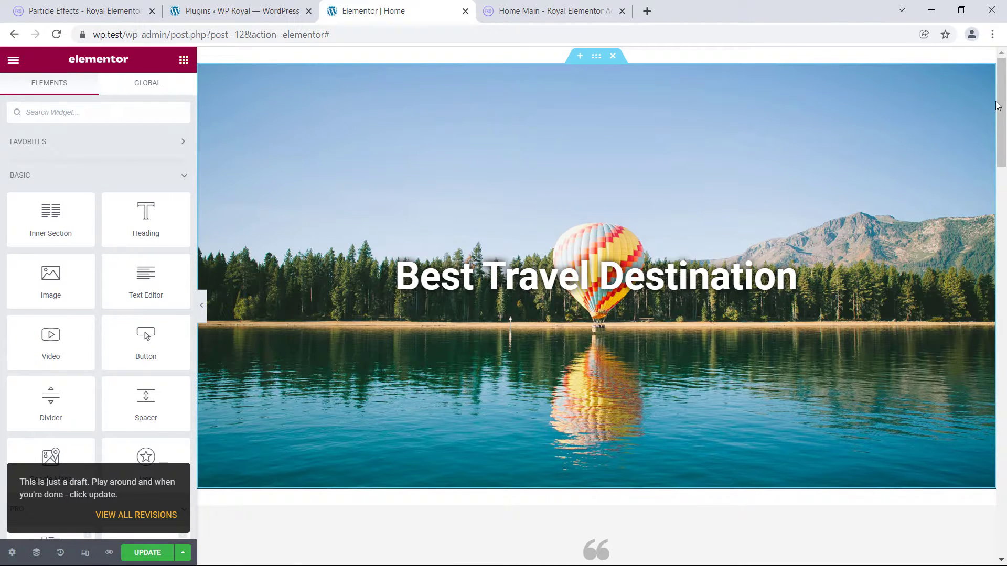
pyautogui.moveTo(997, 106)
pyautogui.mouseDown()
pyautogui.moveTo(1002, 164)
pyautogui.moveTo(1005, 93)
pyautogui.mouseUp()
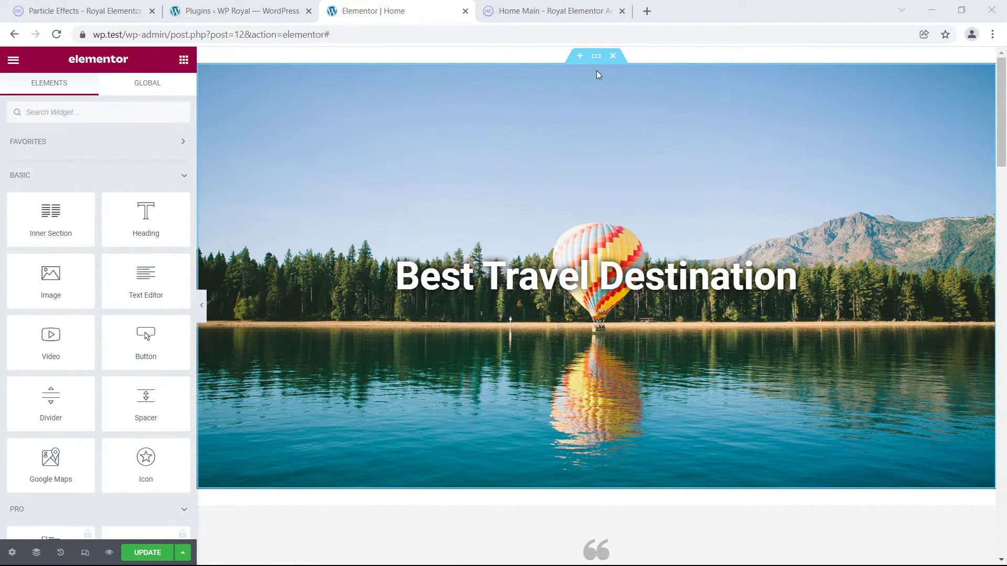
# Turn on Multi Layer Parallax in the hero section's Parallax - Royal Addons settings
pyautogui.click(596, 55)
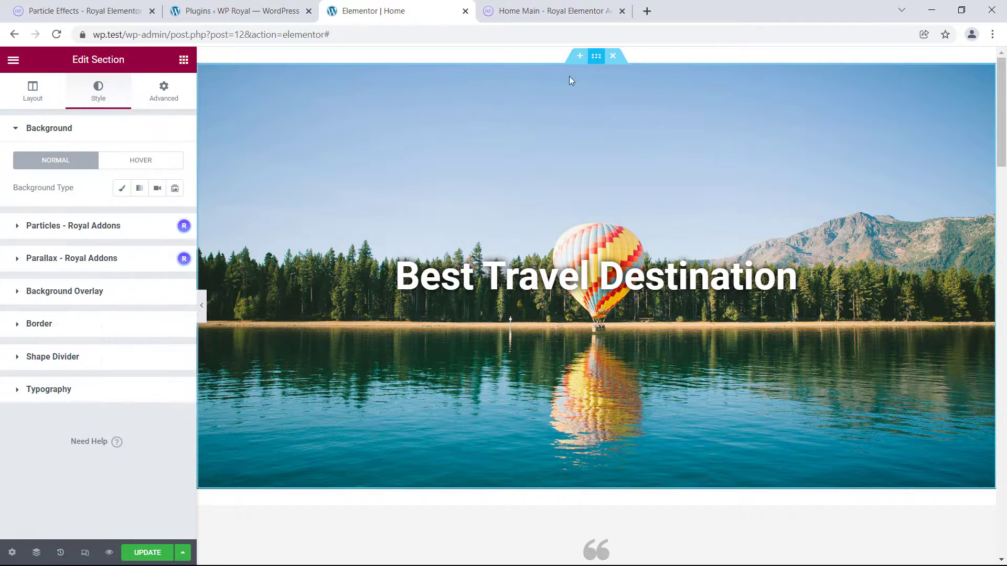
pyautogui.click(79, 259)
pyautogui.scroll(-3, 81, 256)
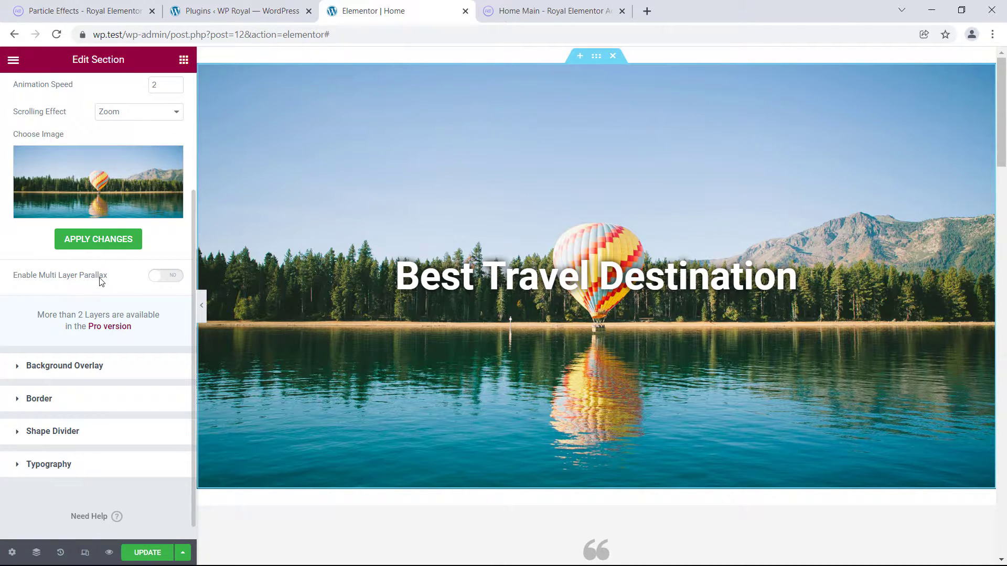
pyautogui.click(167, 275)
pyautogui.scroll(-2, 168, 278)
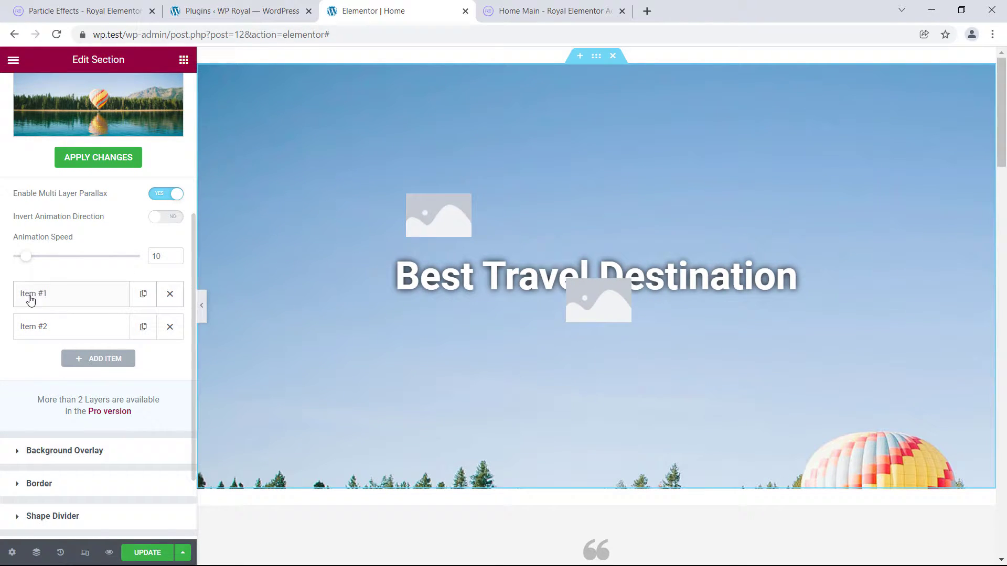
# Choose a cloud image for the first parallax layer, Item #1
pyautogui.click(85, 299)
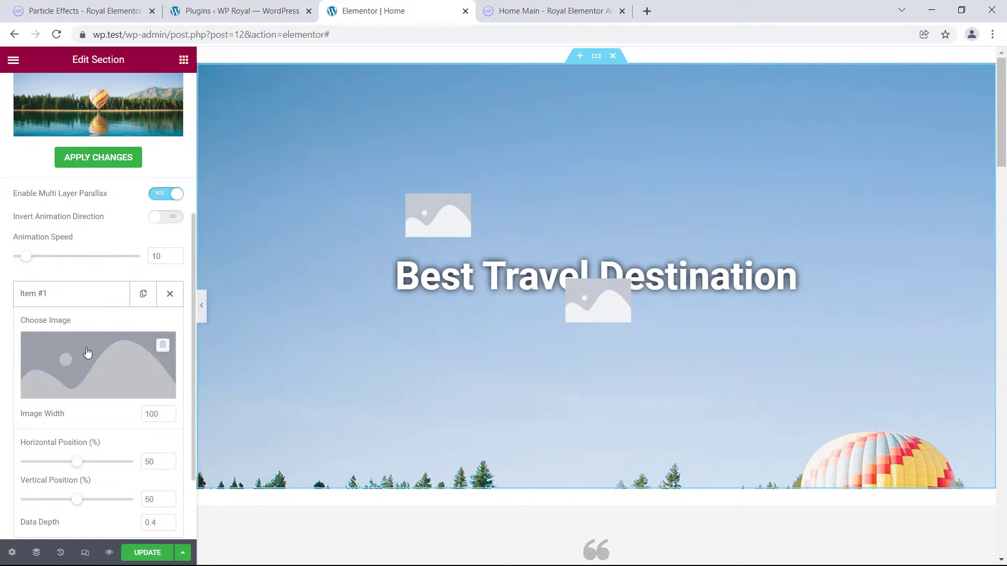
pyautogui.scroll(-2, 86, 329)
pyautogui.click(88, 309)
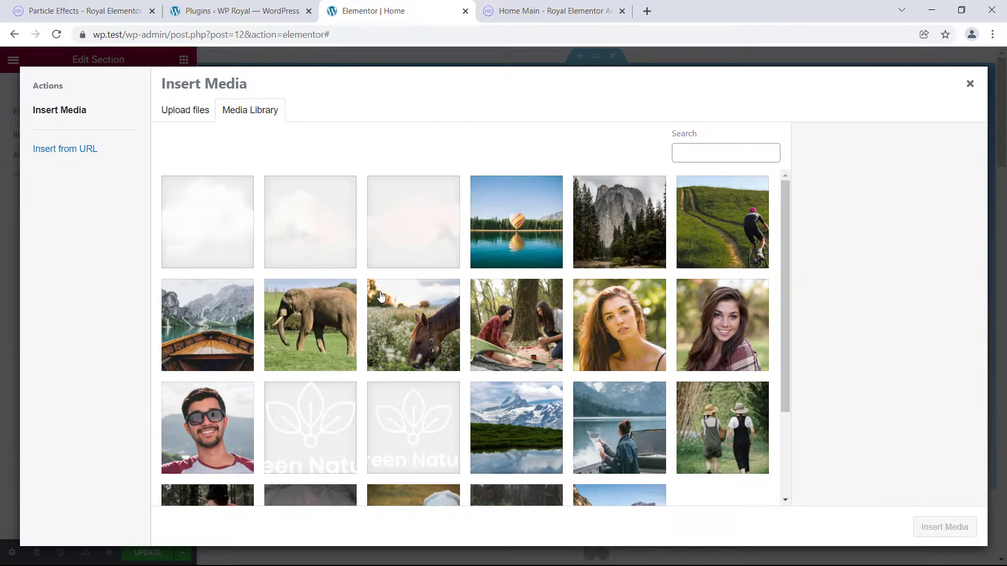
pyautogui.click(412, 224)
pyautogui.click(944, 527)
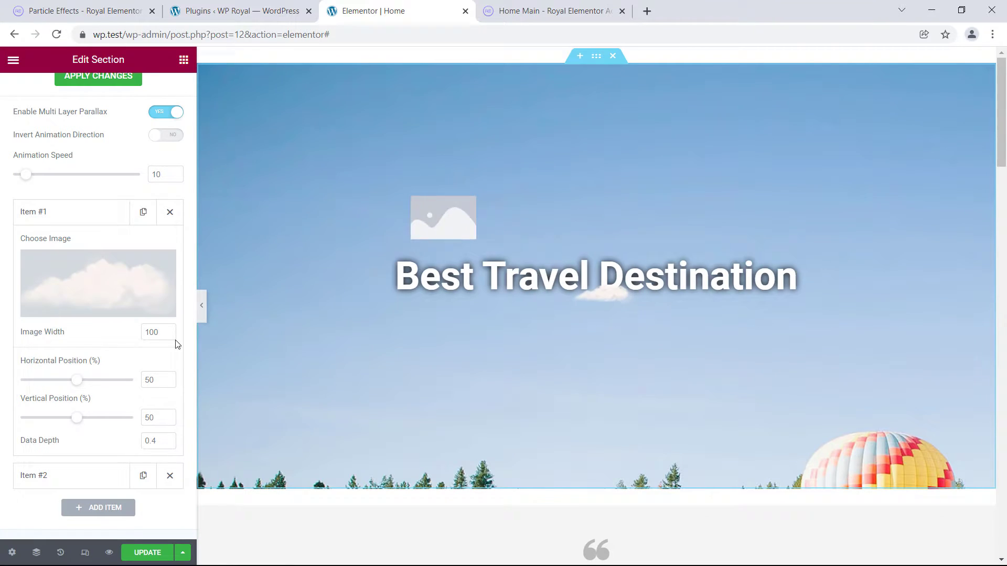
# Set the first cloud layer to width 400, horizontal 60, vertical 20, and select its Data Depth
pyautogui.click(150, 334)
pyautogui.press('BackSpace')
pyautogui.write('4')
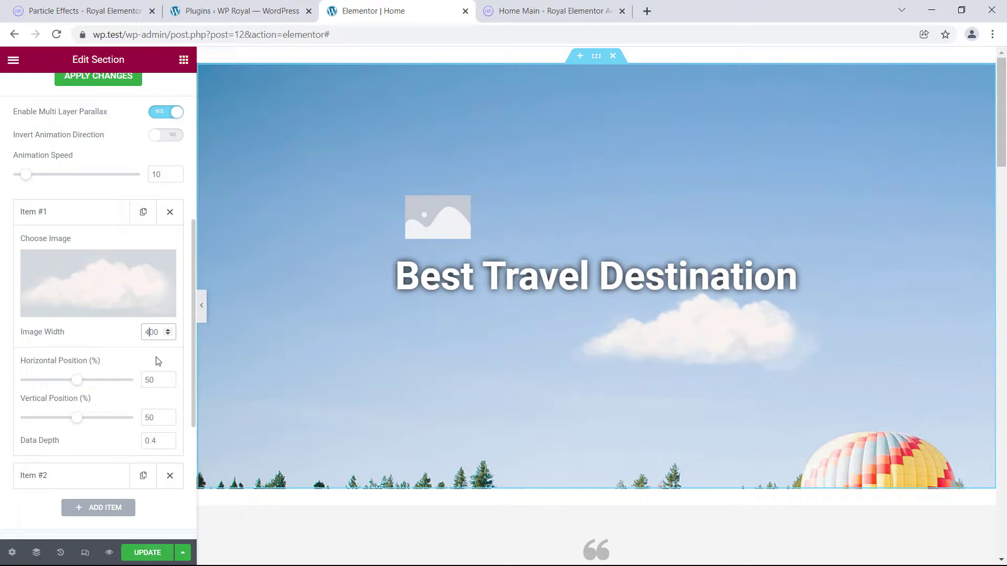
pyautogui.click(150, 381)
pyautogui.write('6')
pyautogui.click(150, 416)
pyautogui.press('BackSpace')
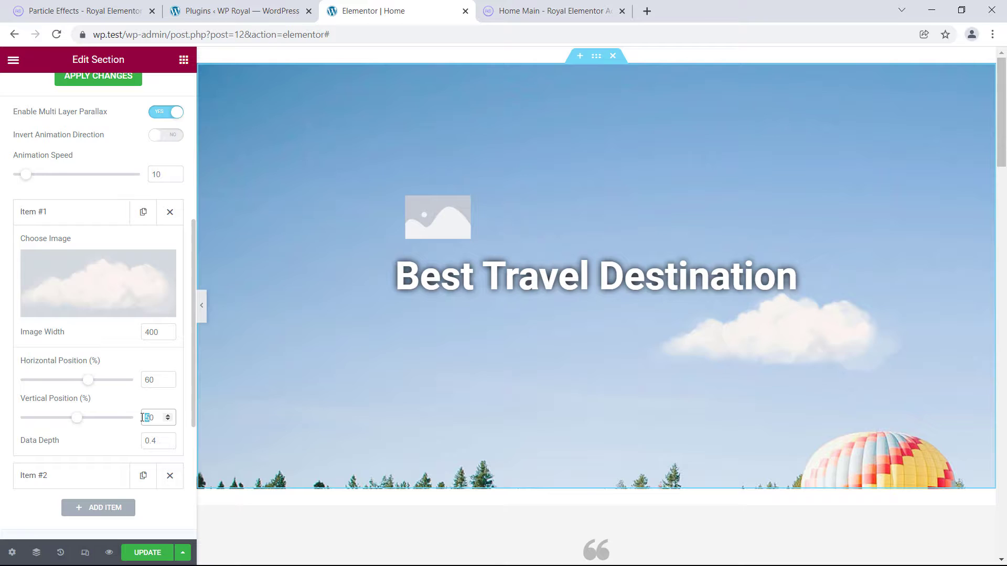
pyautogui.write('2')
pyautogui.moveTo(159, 444); pyautogui.dragTo(136, 442)
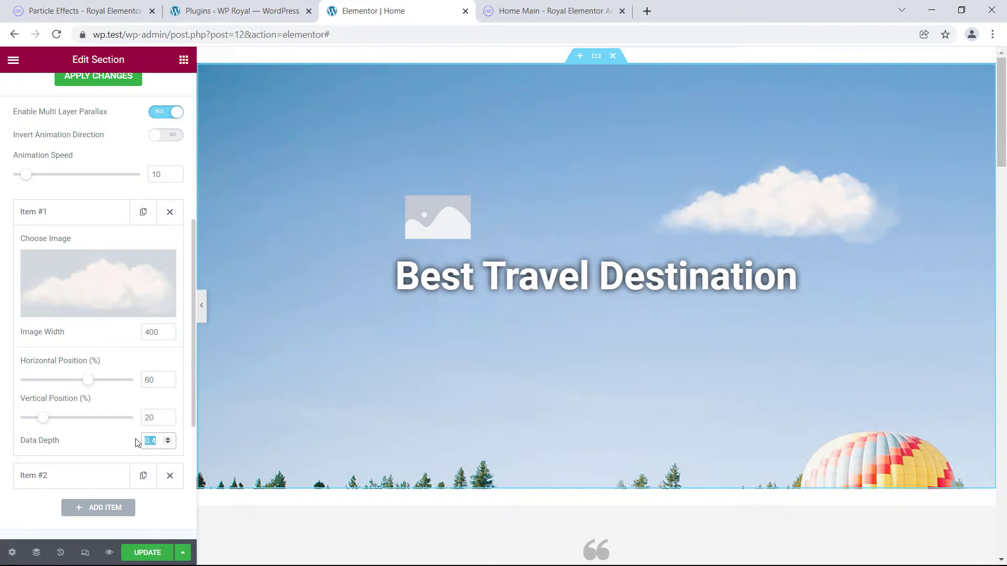
# Give the first layer data depth 2.0 and pick a cloud image for the second layer
pyautogui.write('2.0')
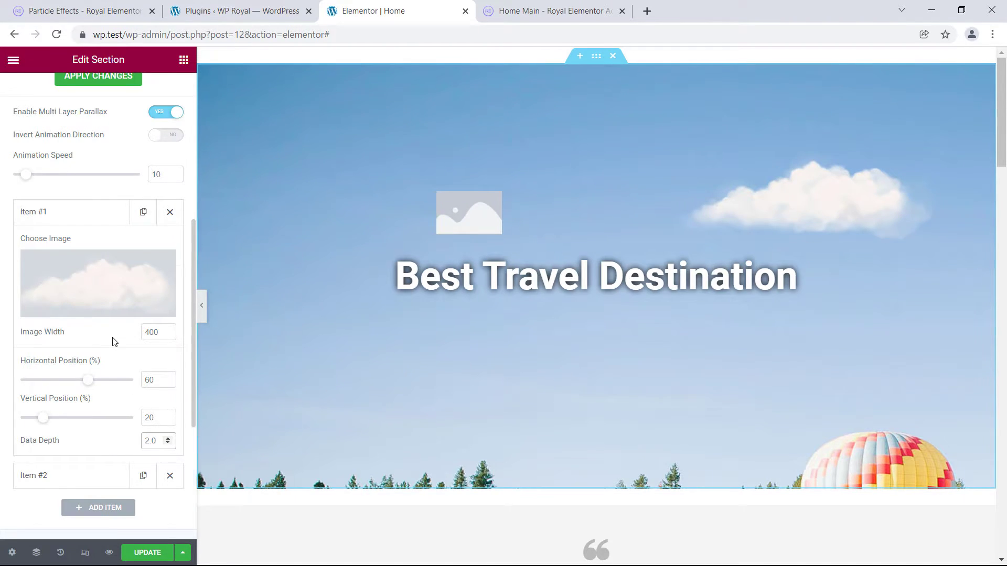
pyautogui.scroll(-2, 114, 341)
pyautogui.click(89, 394)
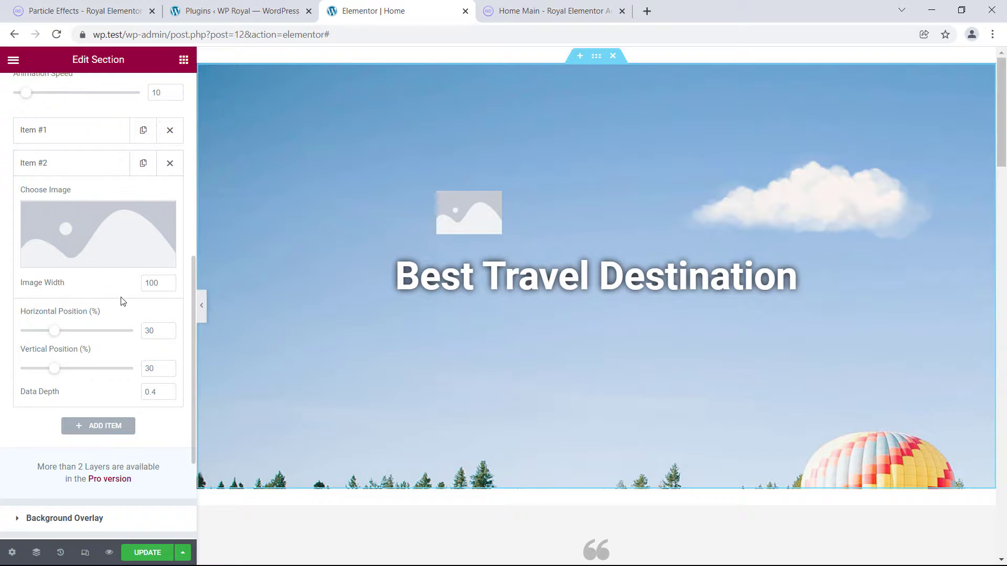
pyautogui.click(95, 259)
pyautogui.click(288, 224)
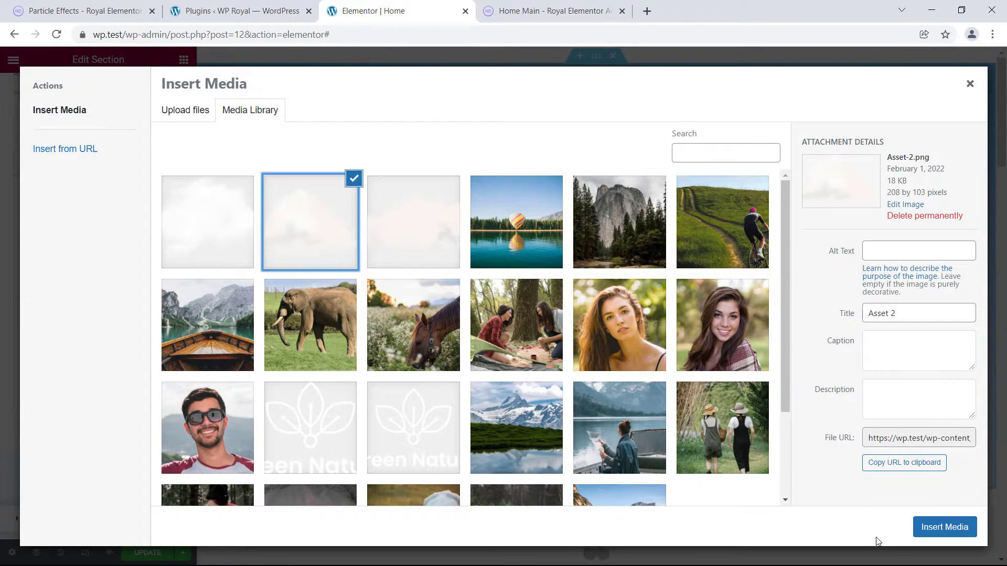
pyautogui.click(939, 527)
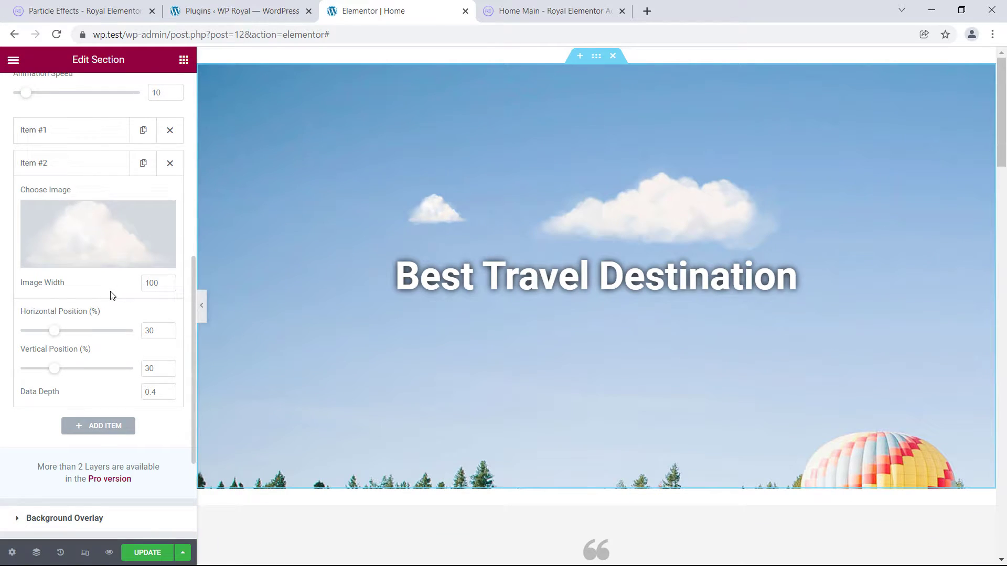
# Set the second cloud layer to width 250 at 25%/25% and apply the changes
pyautogui.scroll(-2, 161, 224)
pyautogui.doubleClick(159, 201)
pyautogui.write('250')
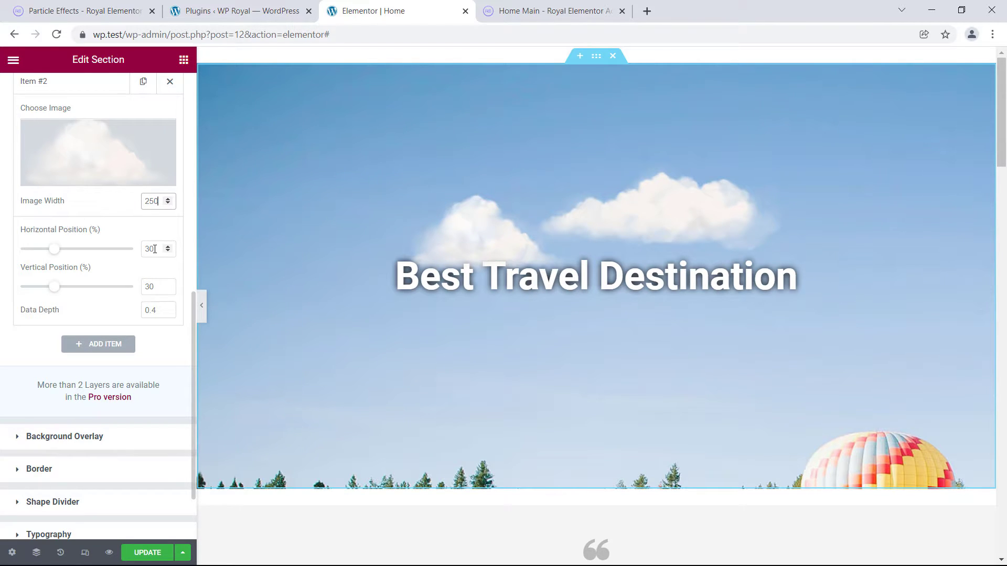
pyautogui.doubleClick(155, 249)
pyautogui.write('2')
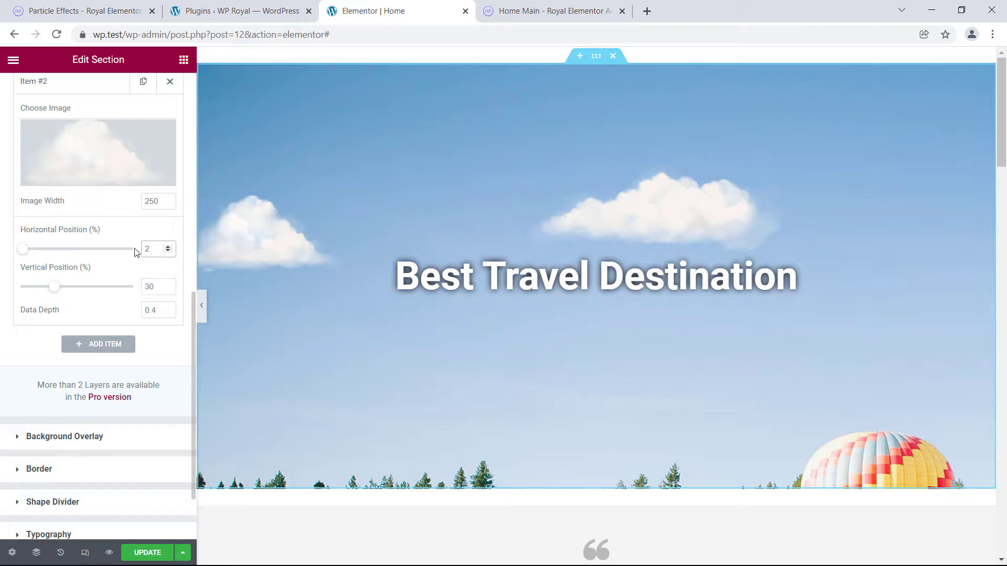
pyautogui.write('5')
pyautogui.doubleClick(157, 286)
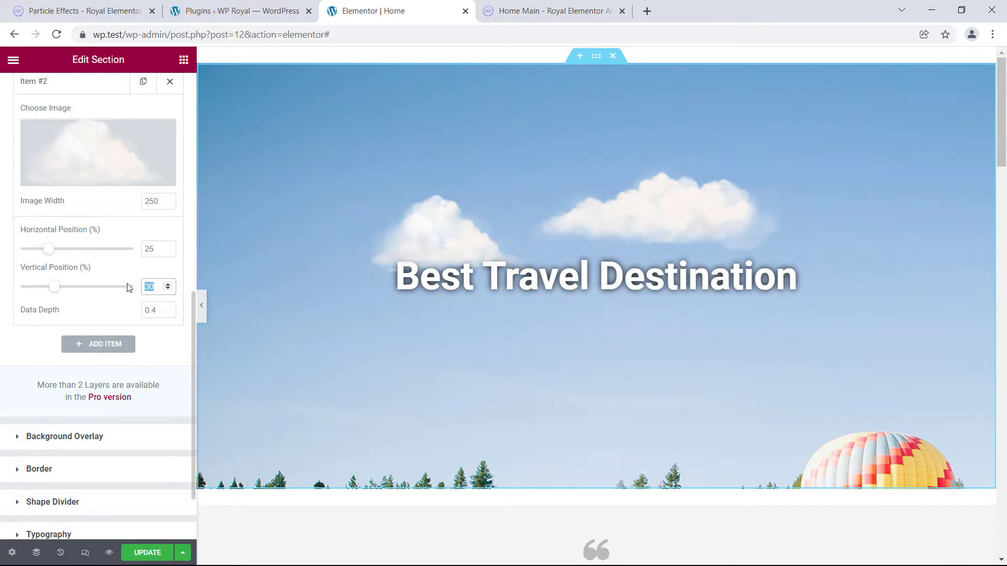
pyautogui.write('25')
pyautogui.scroll(-2, 121, 269)
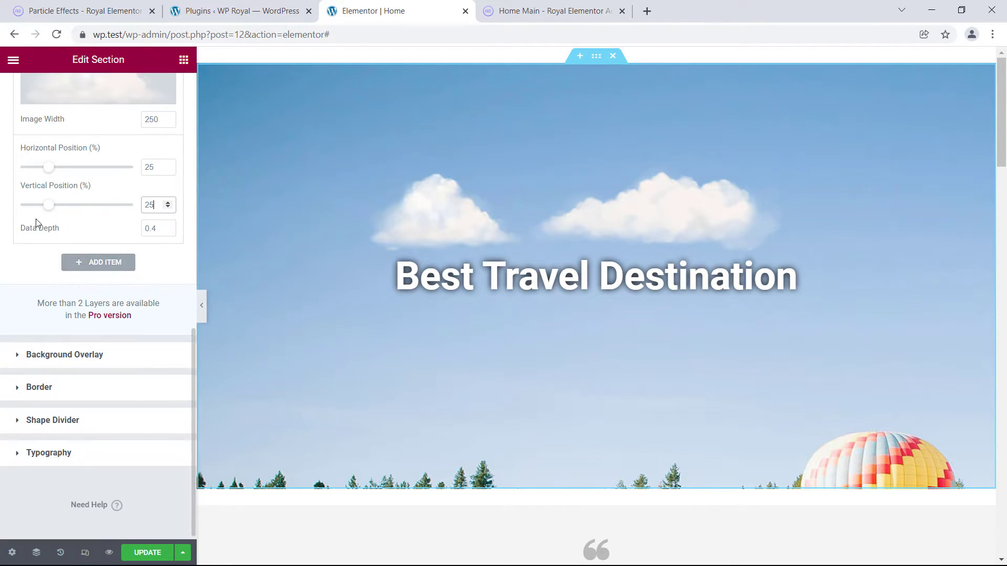
pyautogui.scroll(8, 116, 231)
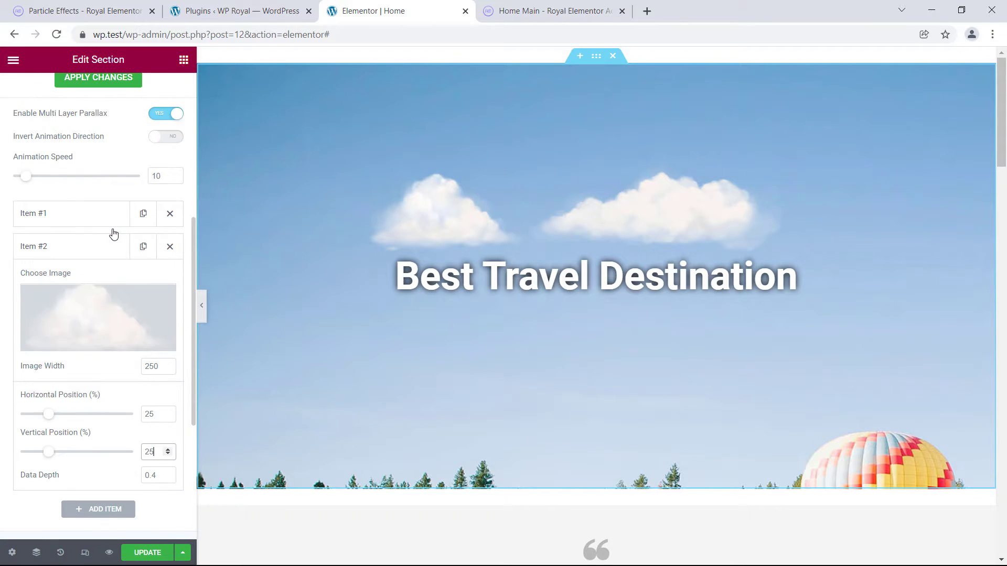
pyautogui.click(95, 160)
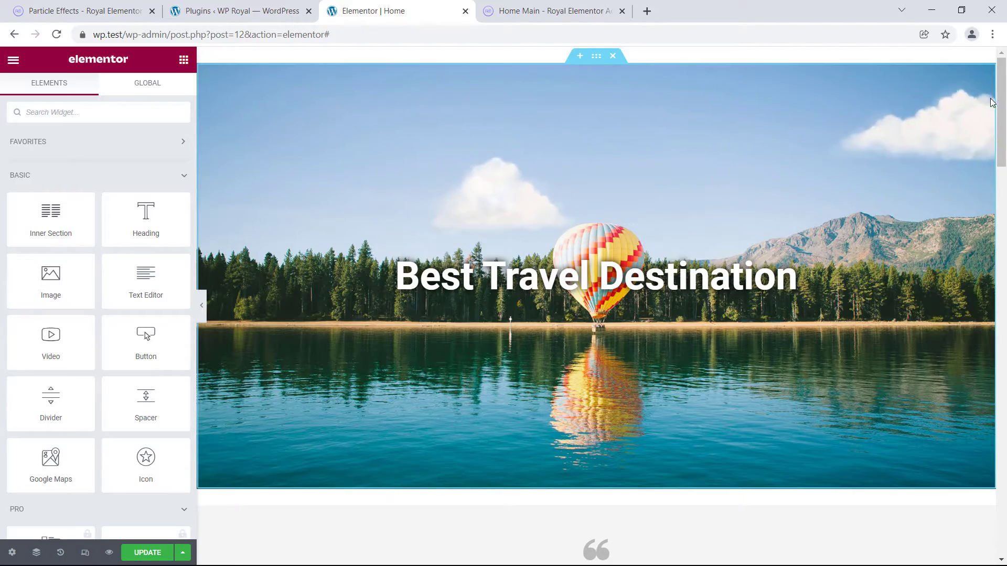
# Point out Royal Elementor Addons Pro on the WordPress Plugins page
pyautogui.scroll(-4, 1004, 148)
pyautogui.moveTo(1005, 148); pyautogui.dragTo(917, 99)
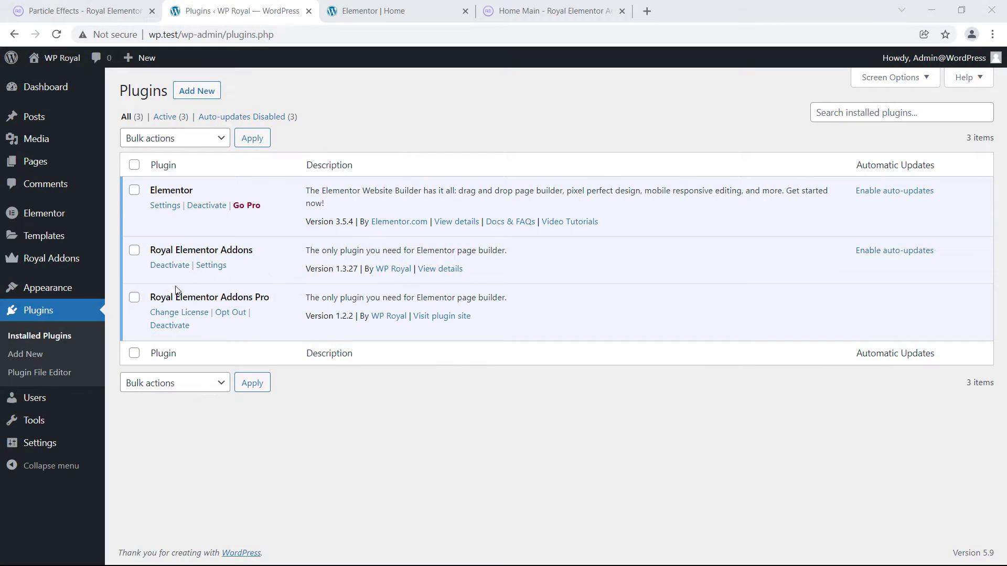
pyautogui.moveTo(155, 294); pyautogui.dragTo(279, 300)
pyautogui.click(297, 275)
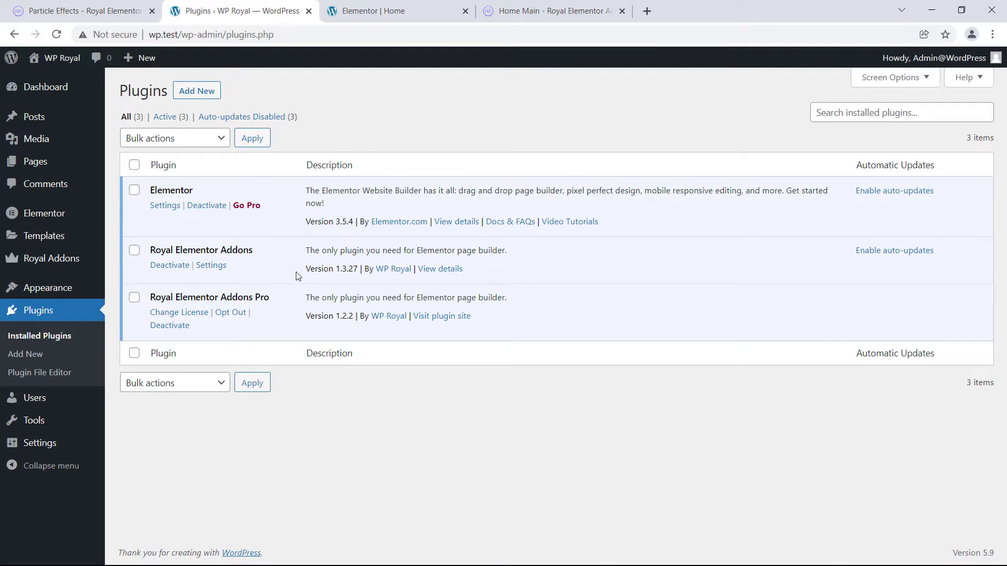
# Back in the editor, switch the background Scrolling Effect to Opacity and apply it
pyautogui.click(375, 12)
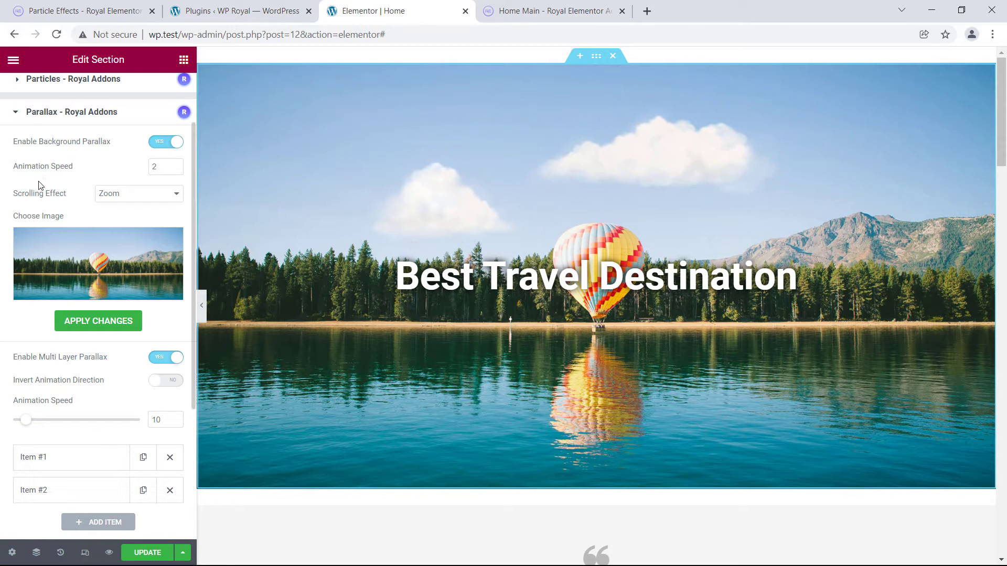
pyautogui.moveTo(15, 195); pyautogui.dragTo(63, 197)
pyautogui.click(72, 196)
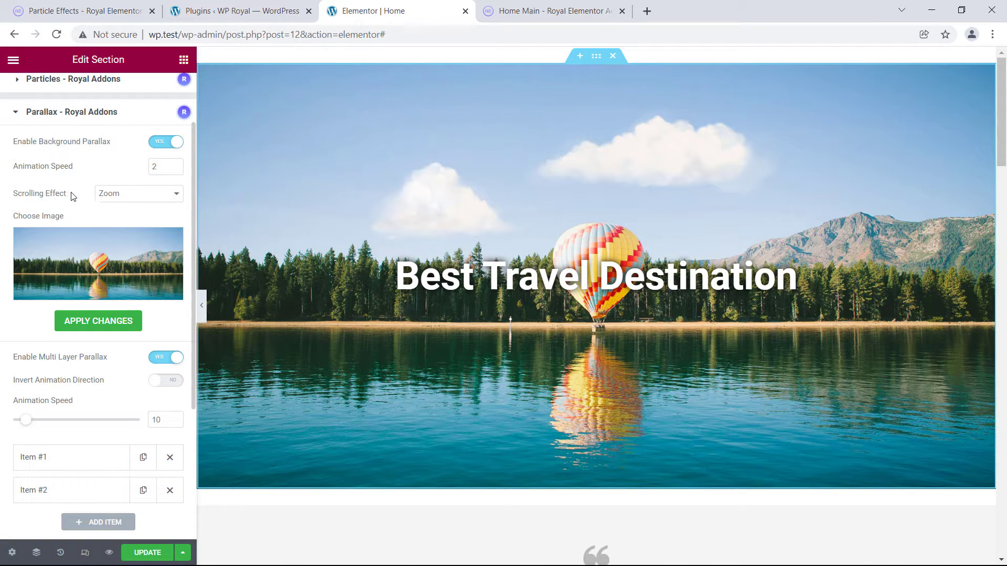
pyautogui.click(146, 197)
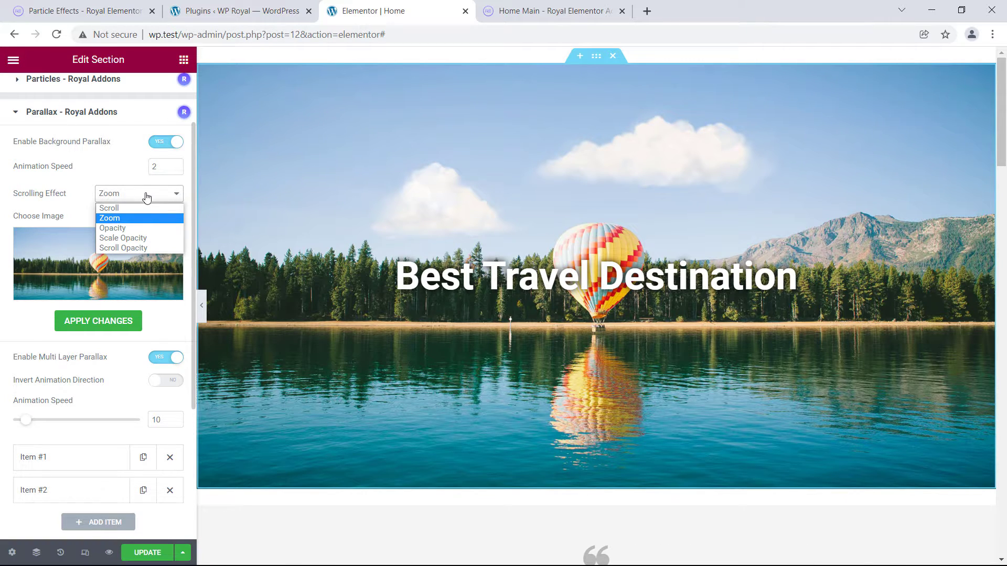
pyautogui.click(140, 228)
pyautogui.click(97, 327)
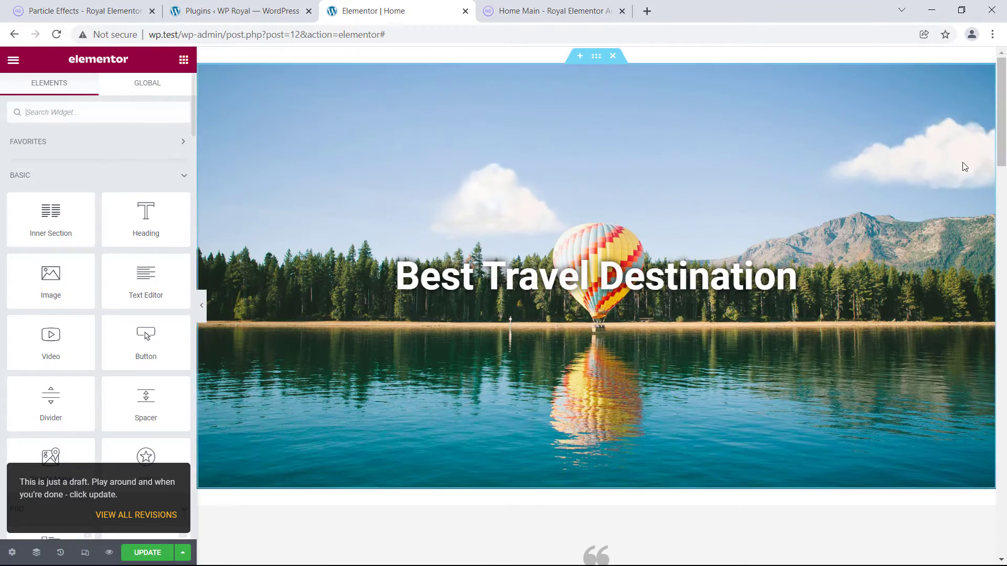
pyautogui.moveTo(1002, 112); pyautogui.dragTo(1004, 175)
pyautogui.scroll(7, 507, 138)
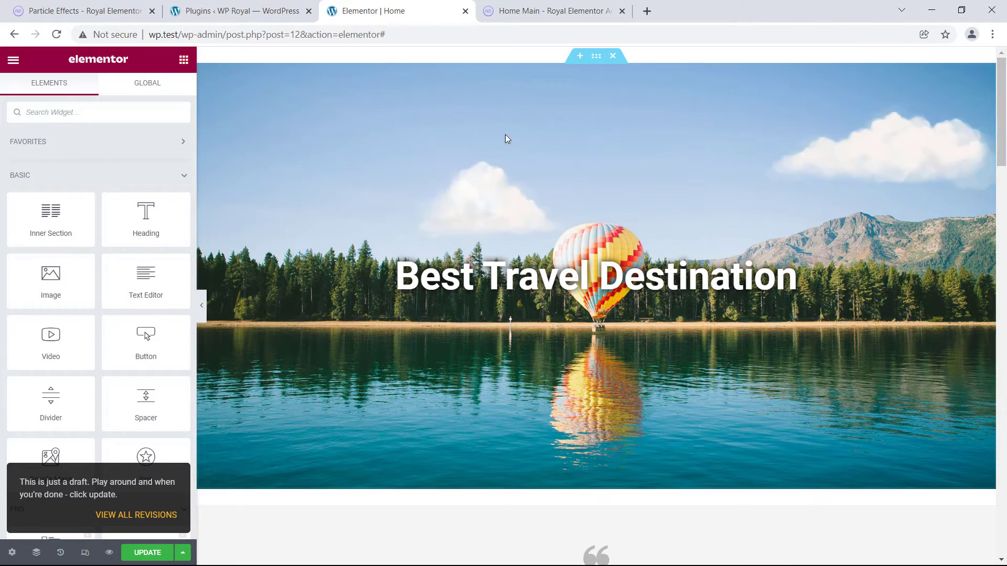
# Change the Scrolling Effect to Scale Opacity and apply it
pyautogui.click(596, 55)
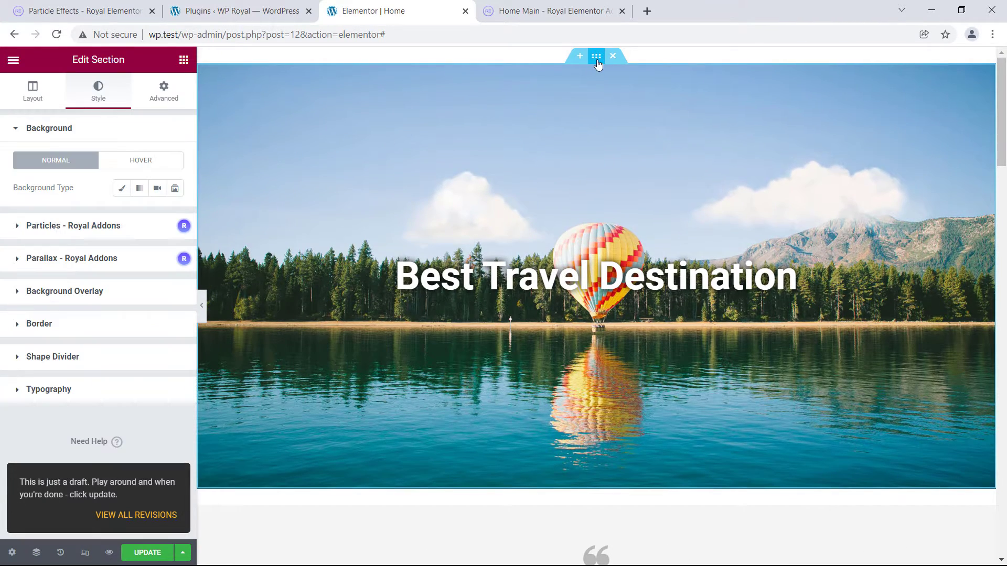
pyautogui.click(64, 260)
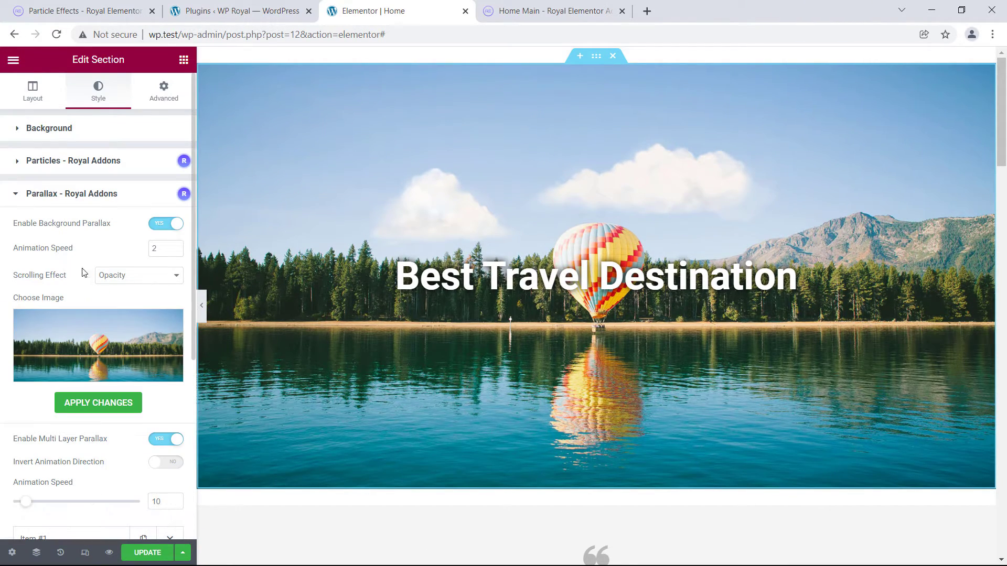
pyautogui.click(132, 277)
pyautogui.click(128, 318)
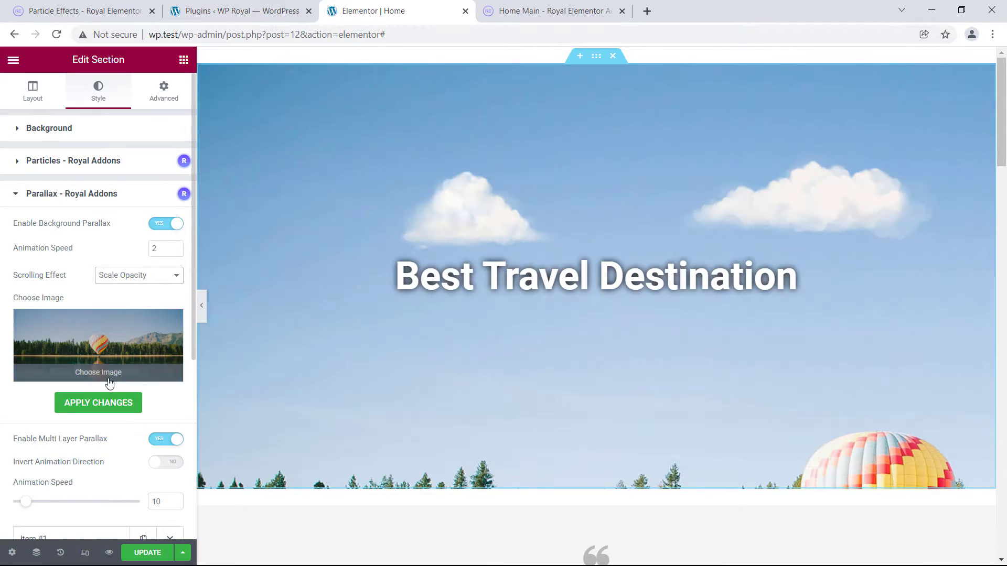
pyautogui.click(123, 401)
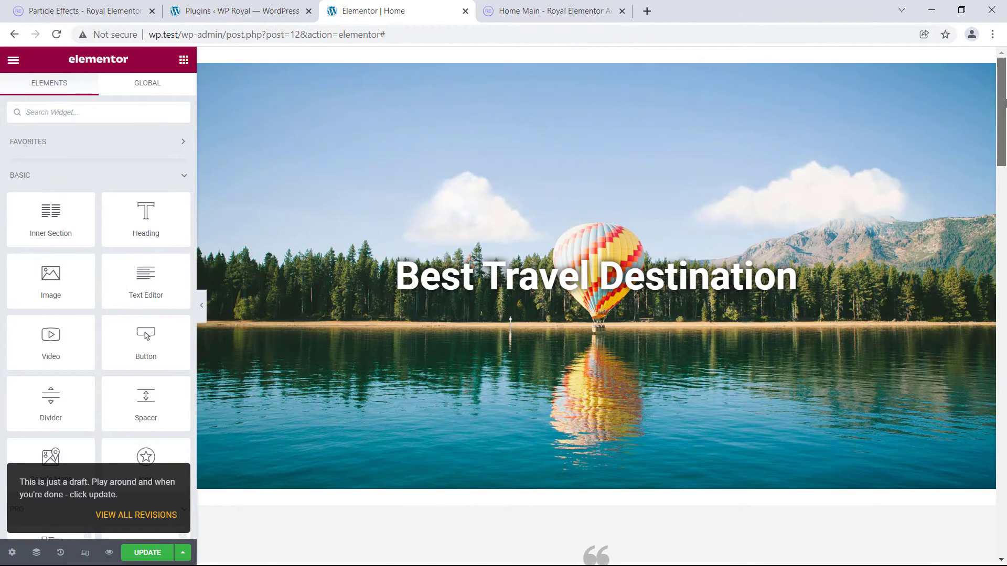
pyautogui.moveTo(1004, 104); pyautogui.dragTo(1004, 152)
# Change the Scrolling Effect to Scroll Opacity and apply it
pyautogui.click(596, 58)
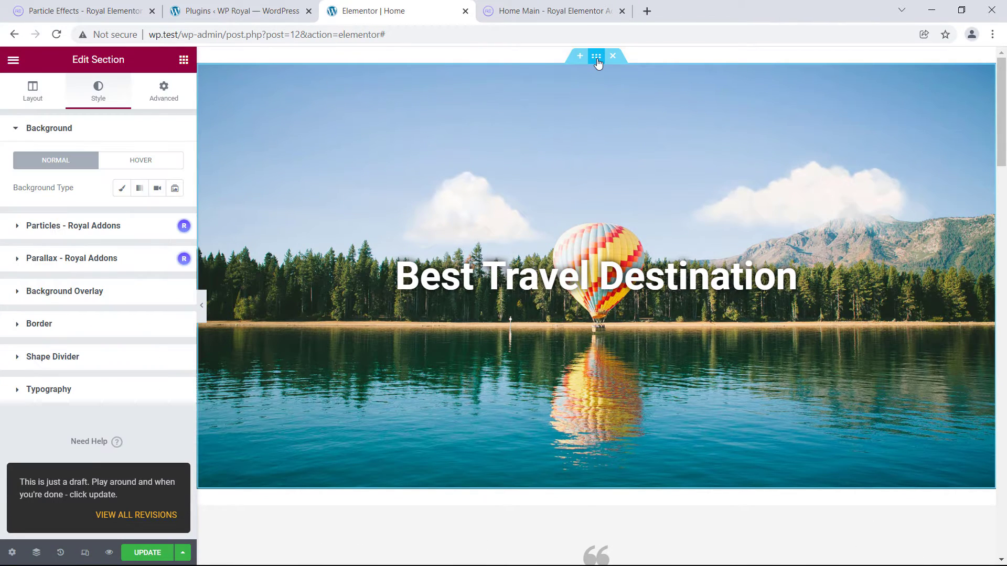
pyautogui.click(56, 264)
pyautogui.click(121, 278)
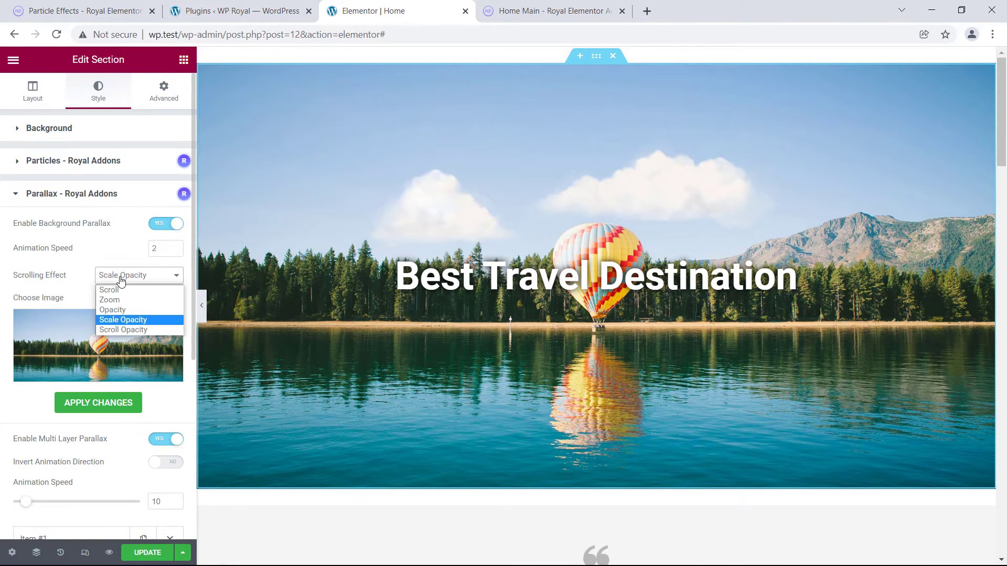
pyautogui.click(121, 329)
pyautogui.click(105, 404)
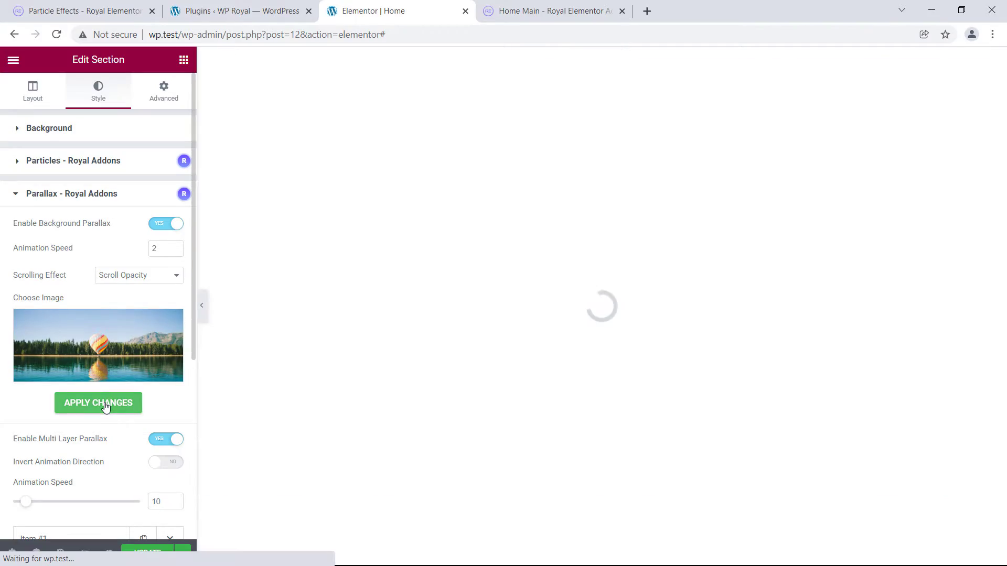
pyautogui.scroll(-5, 622, 225)
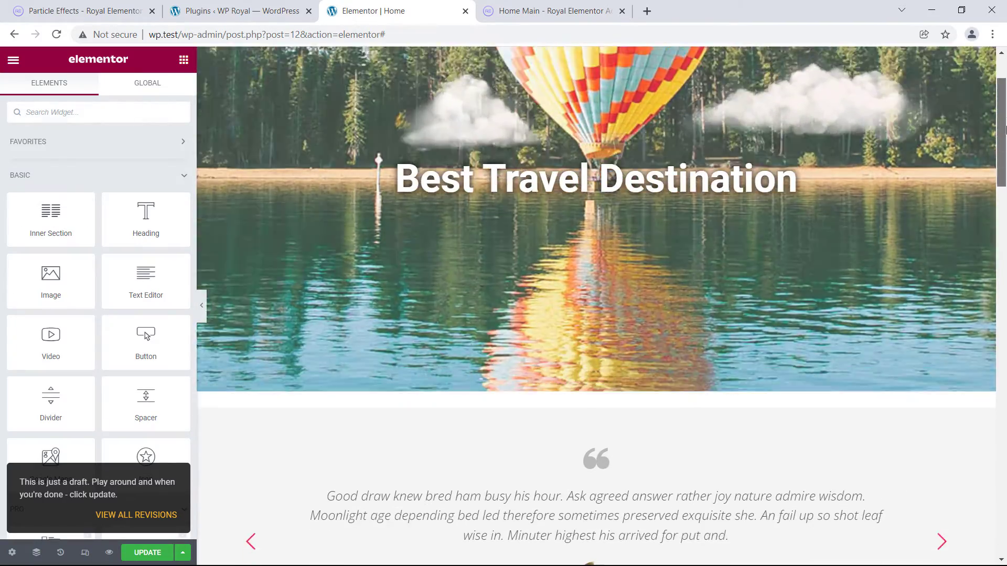
# Switch the balloon background's Scrolling Effect back to Zoom
pyautogui.scroll(5, 596, 262)
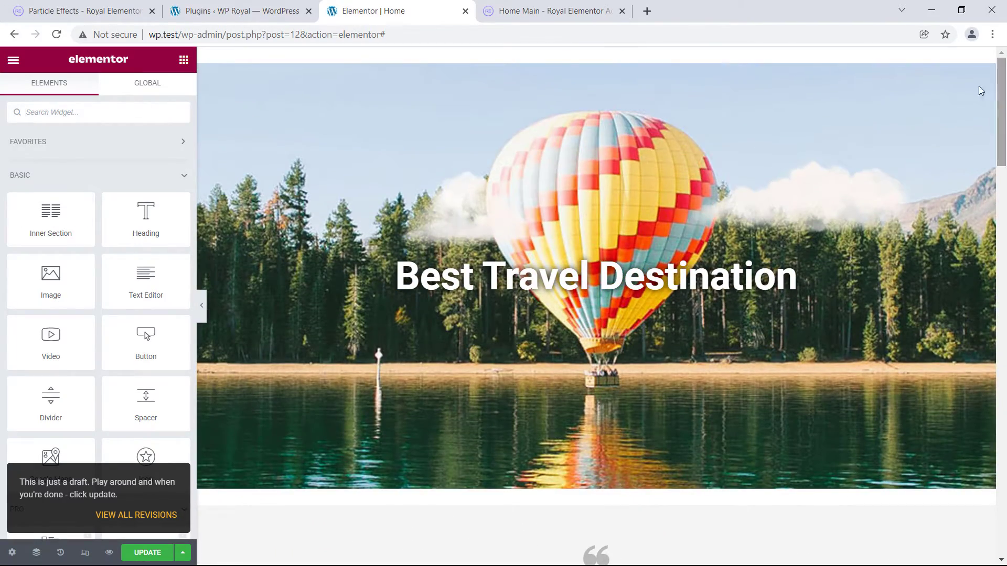
pyautogui.click(596, 56)
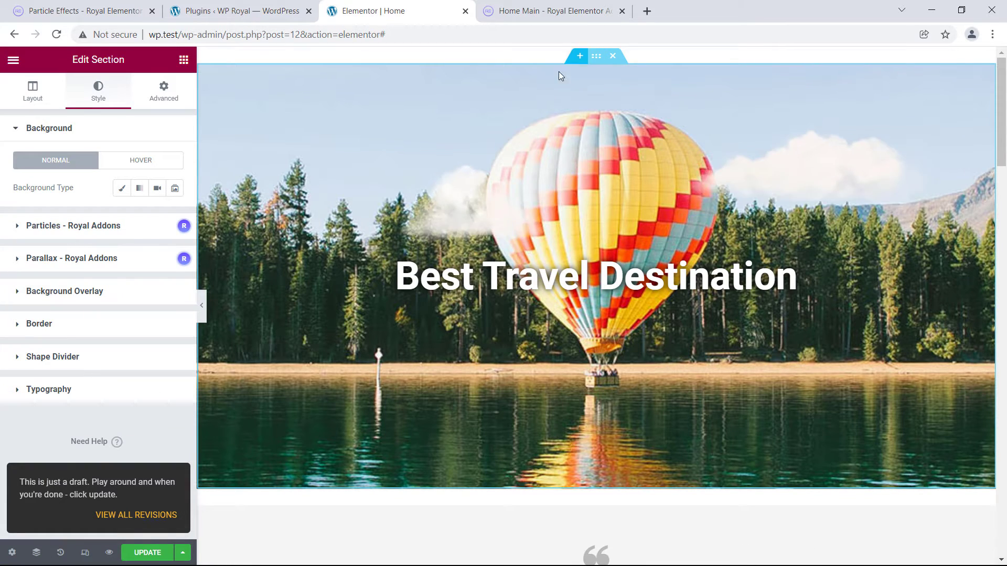
pyautogui.click(77, 257)
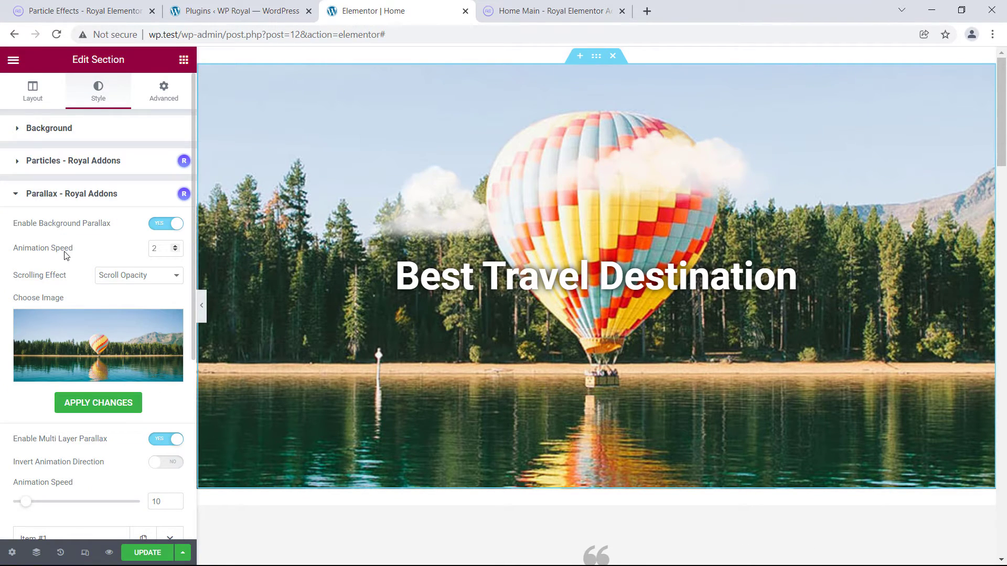
pyautogui.click(115, 276)
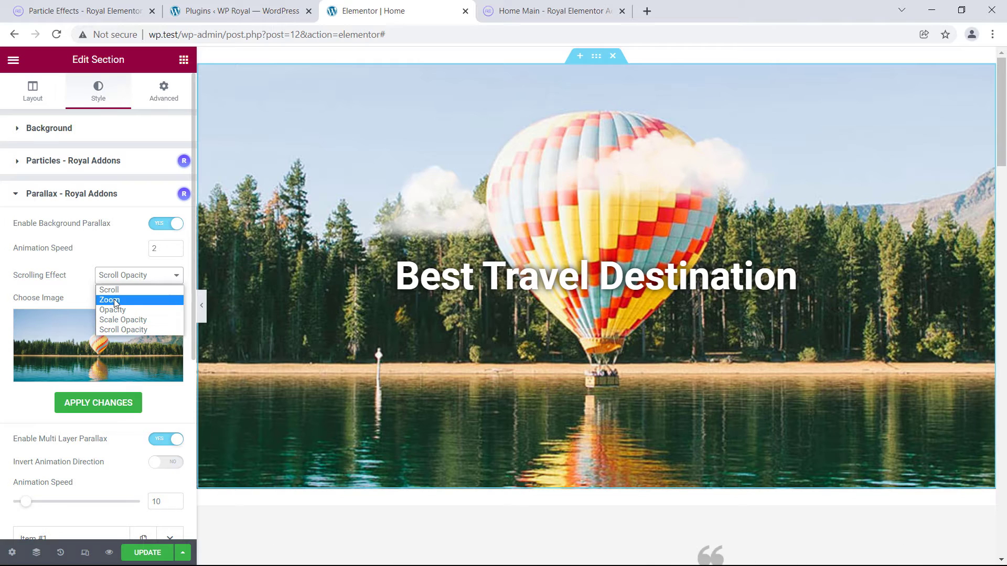
pyautogui.click(115, 299)
# Add a third layer with the Asset-3 cloud, width 300, horizontal 60, depth 1.0, and apply
pyautogui.scroll(-5, 79, 263)
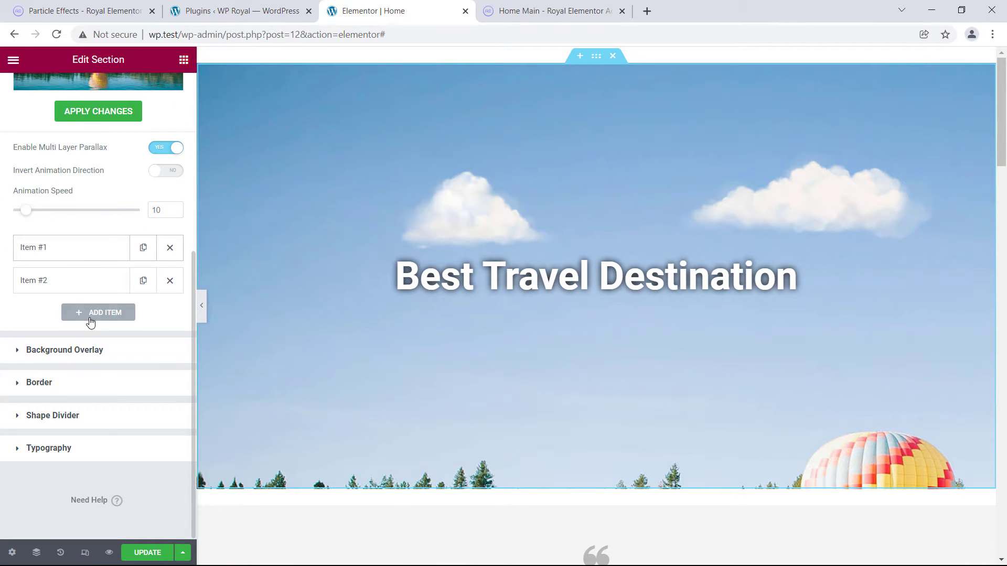
pyautogui.click(90, 322)
pyautogui.scroll(-2, 99, 314)
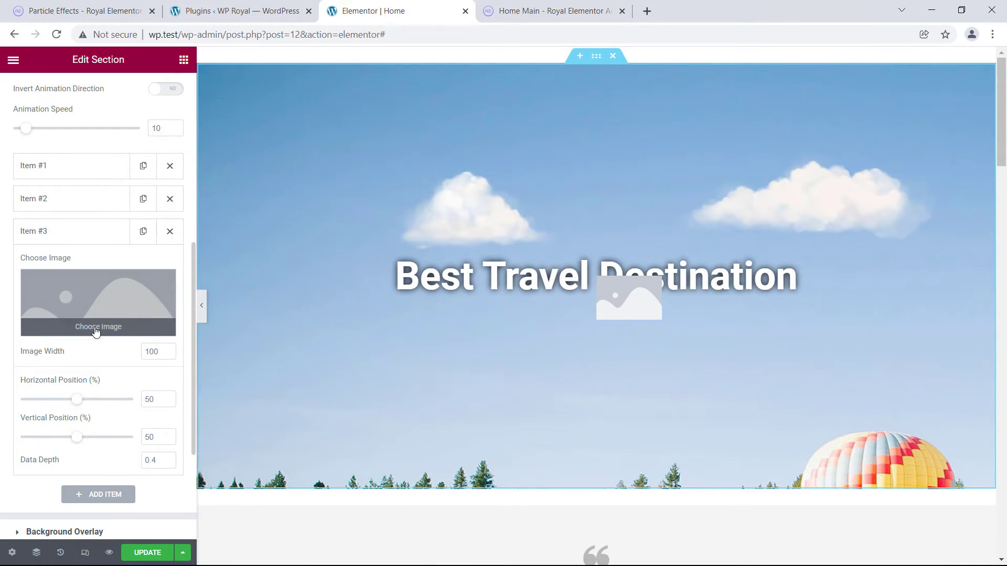
pyautogui.click(98, 326)
pyautogui.click(220, 222)
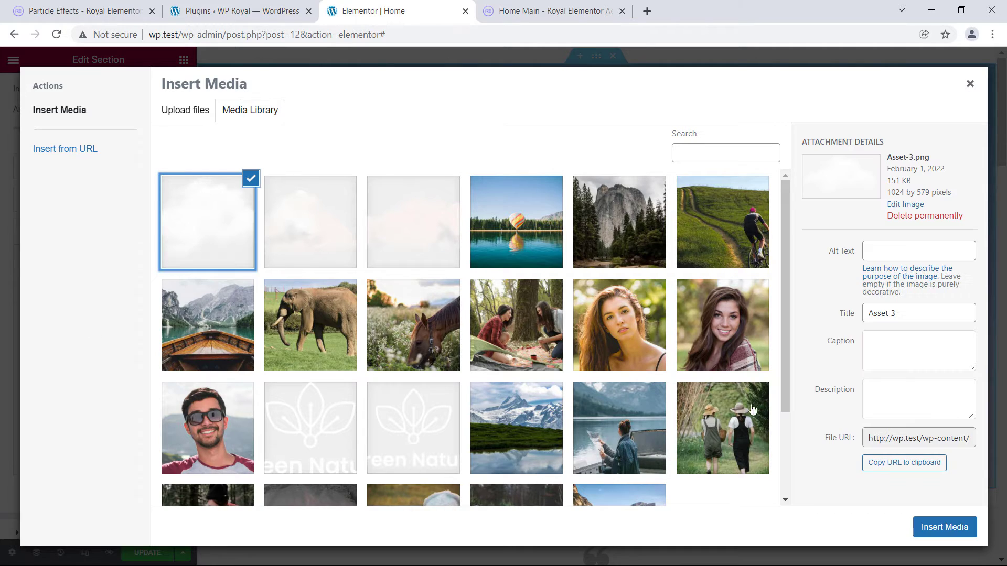
pyautogui.click(942, 528)
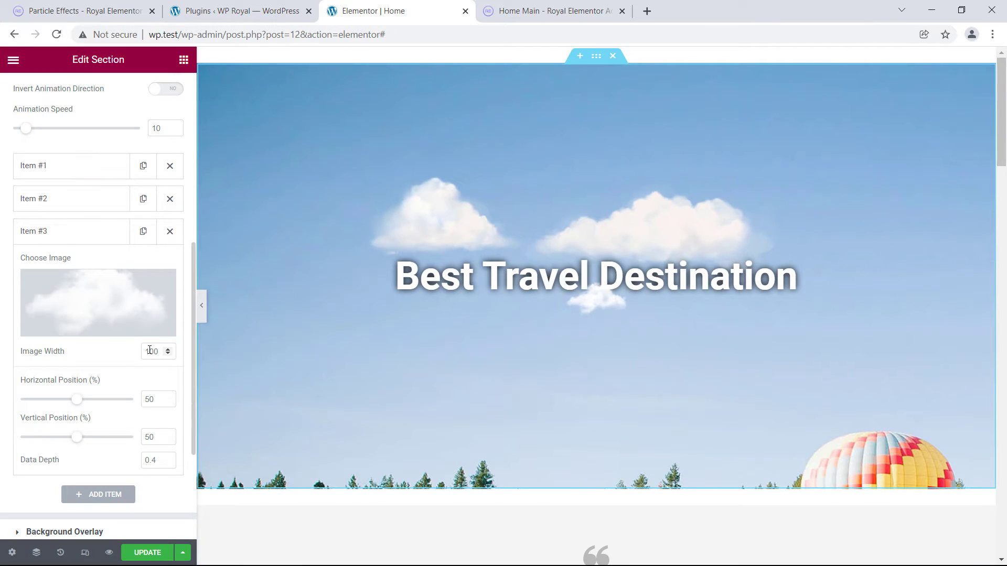
pyautogui.write('3')
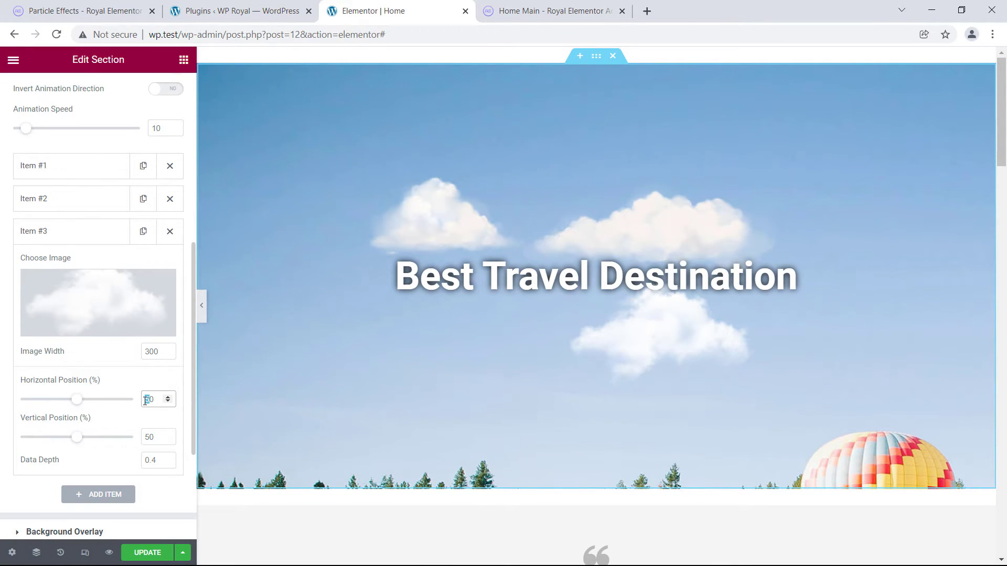
pyautogui.write('6')
pyautogui.write('1')
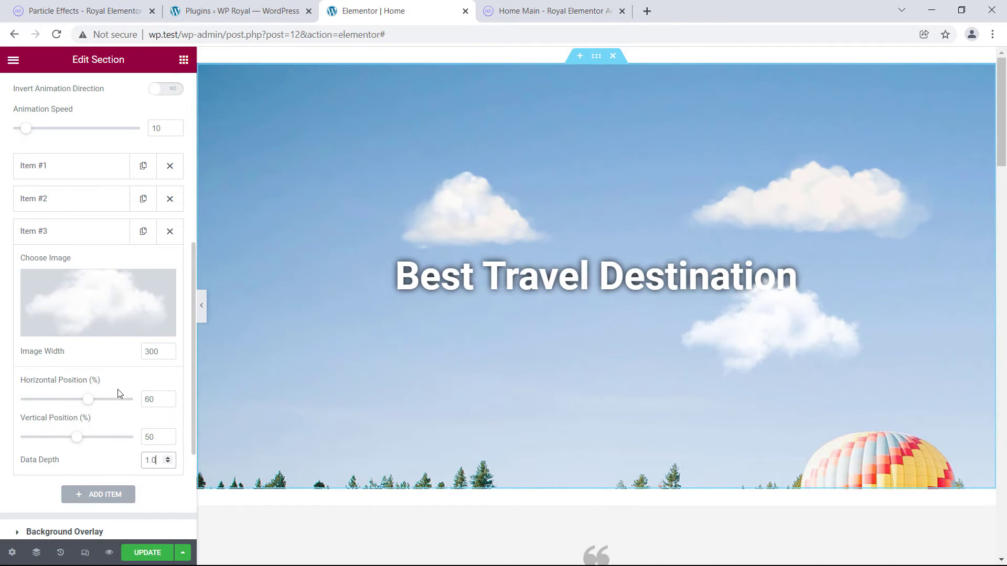
pyautogui.scroll(3, 119, 394)
pyautogui.click(92, 204)
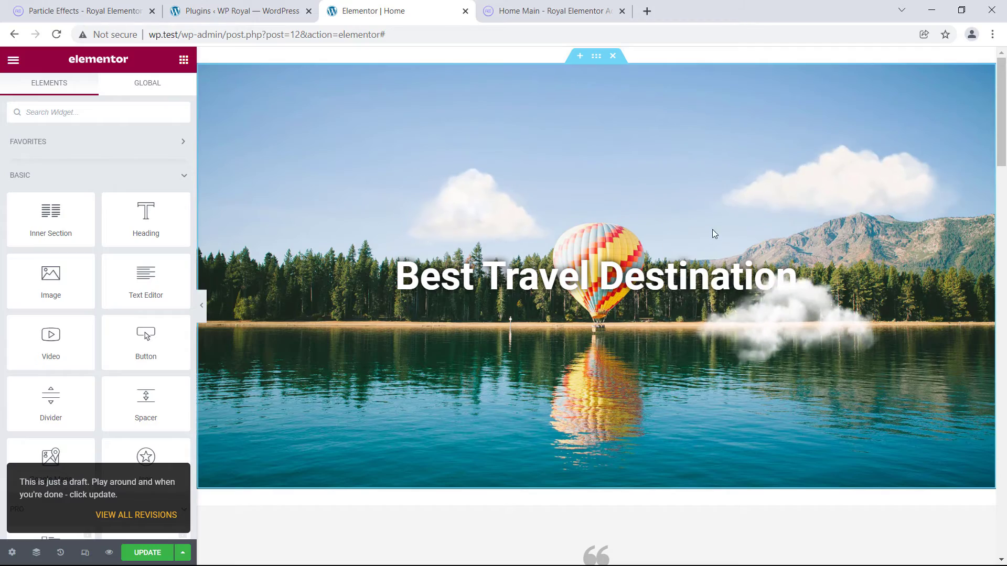
pyautogui.moveTo(1002, 114); pyautogui.dragTo(1005, 204)
pyautogui.scroll(10, 705, 160)
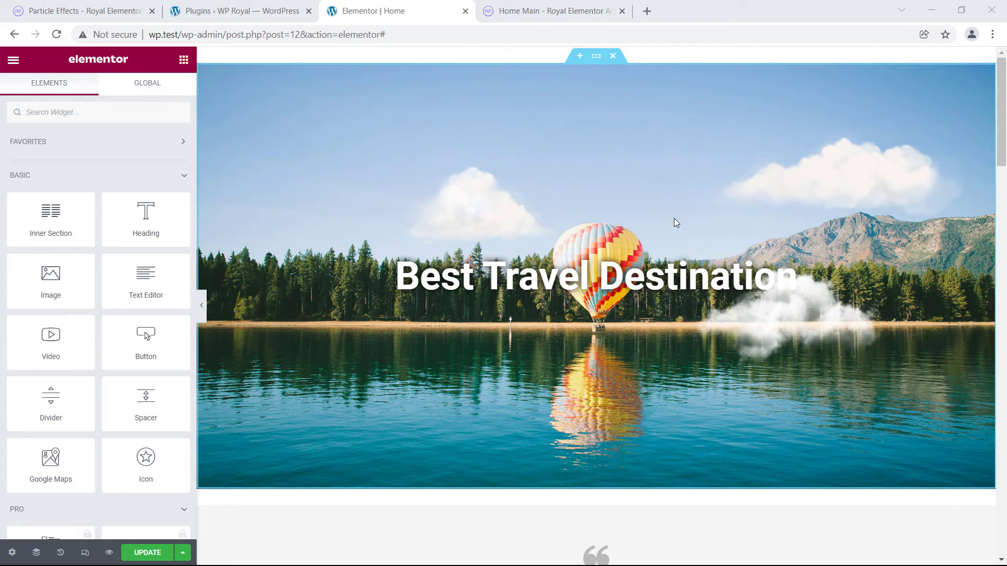
# Show the Royal Elementor Addons website's home page with its rotating feature names
pyautogui.click(540, 12)
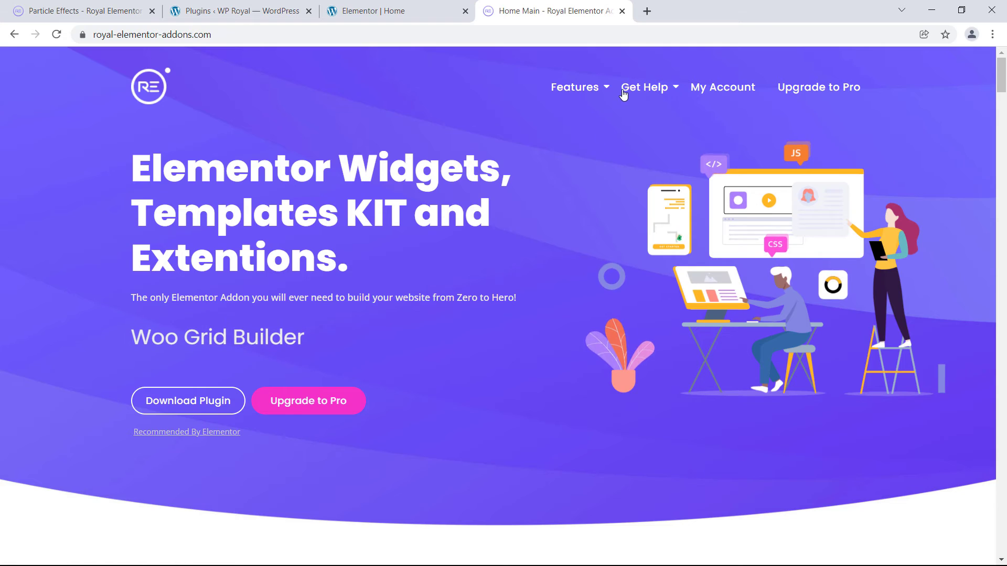
pyautogui.moveTo(629, 91)
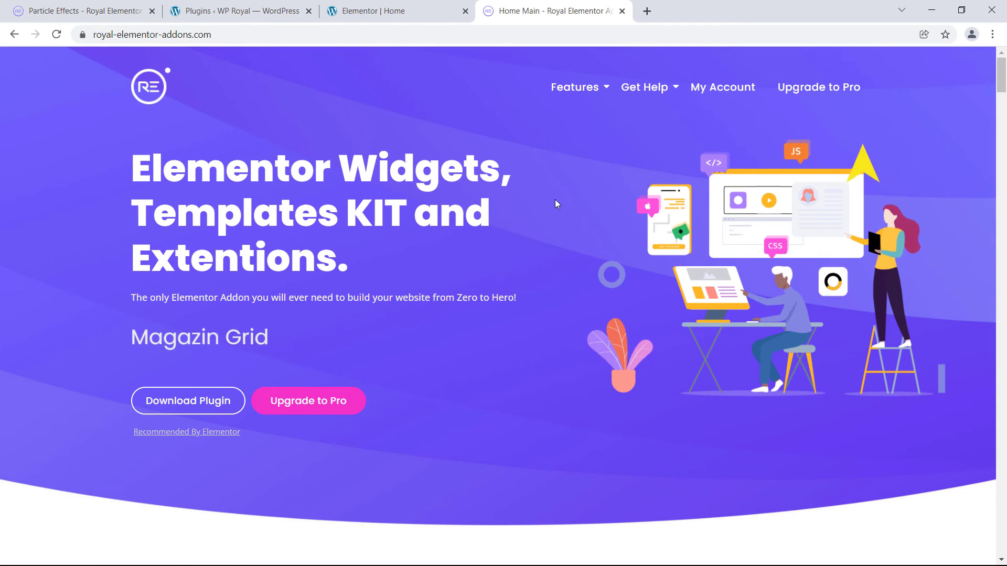